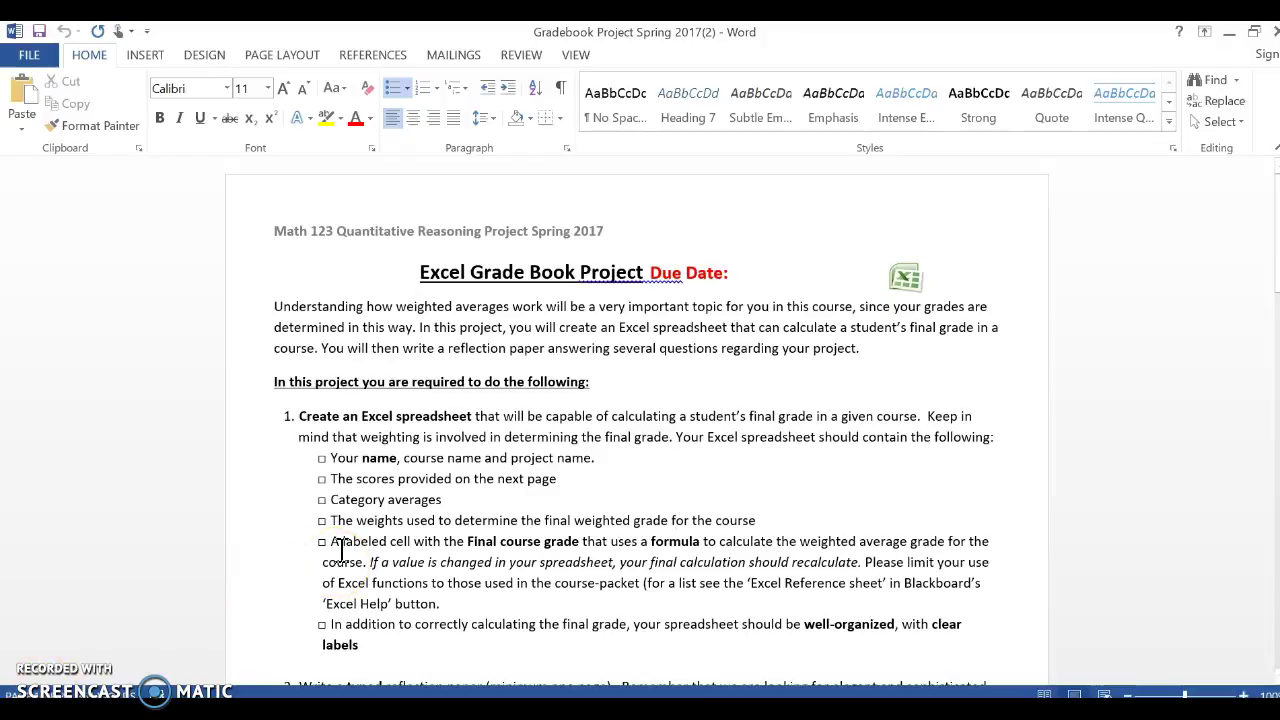
# - Examine the Excel Grade Book Project requirements for the spreadsheet contents and the typed reflection paper
pyautogui.click(338, 548)
pyautogui.click(518, 488)
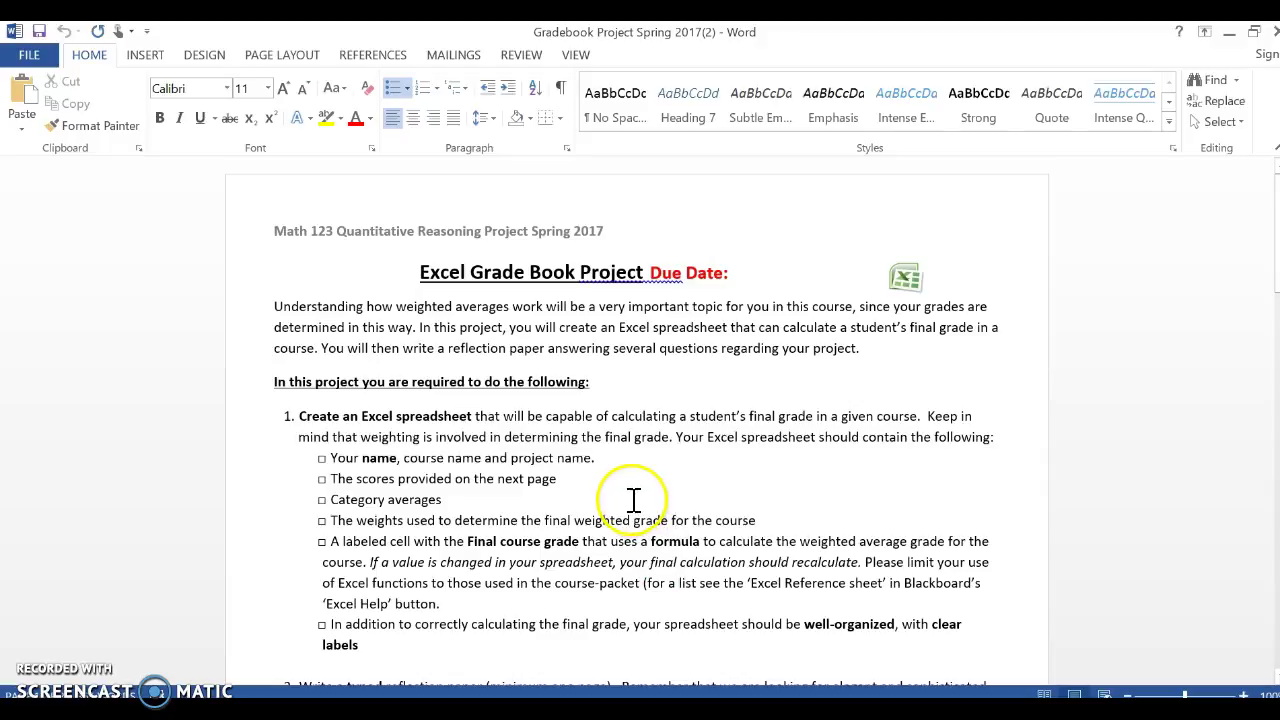
pyautogui.scroll(-1, 633, 498)
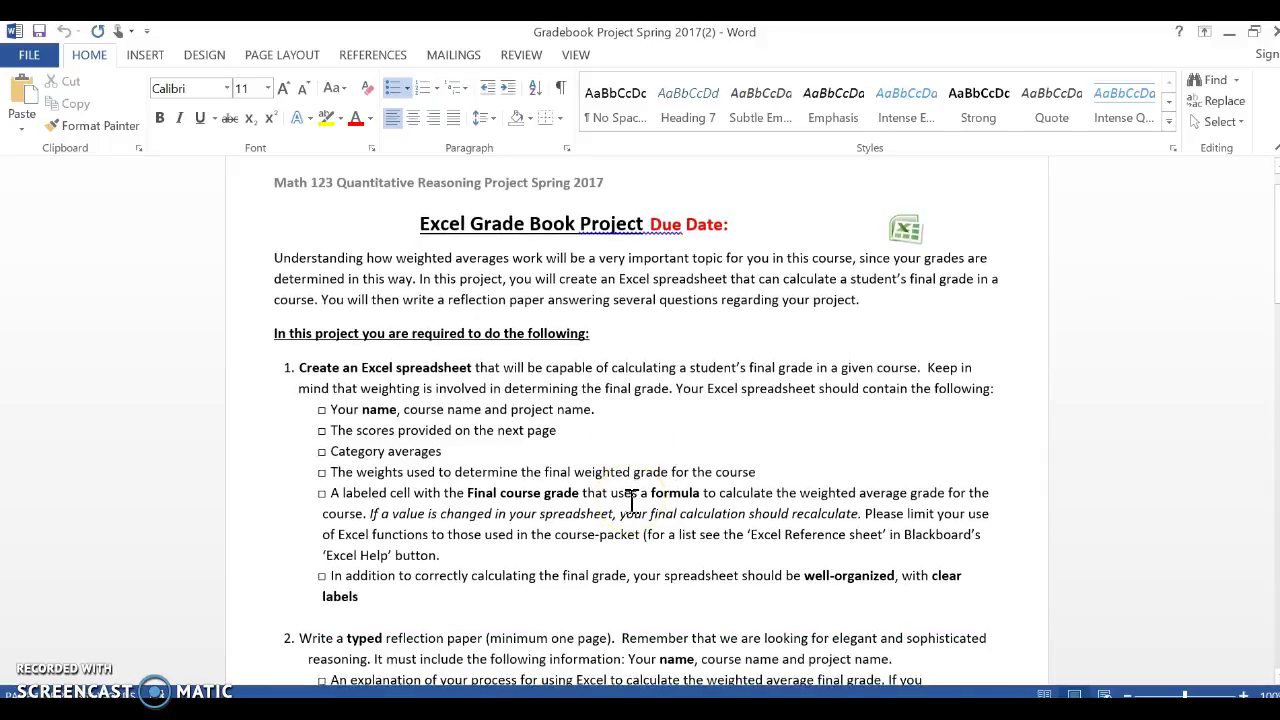
pyautogui.scroll(-1, 633, 498)
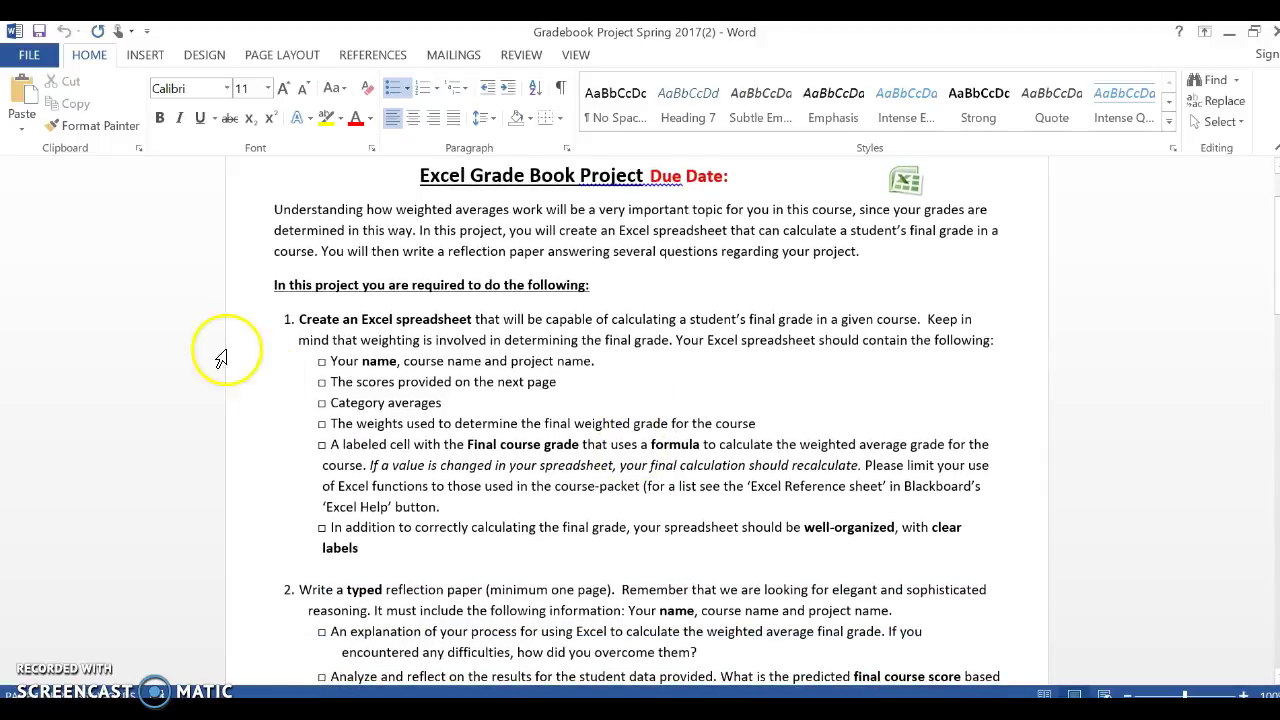
pyautogui.click(284, 312)
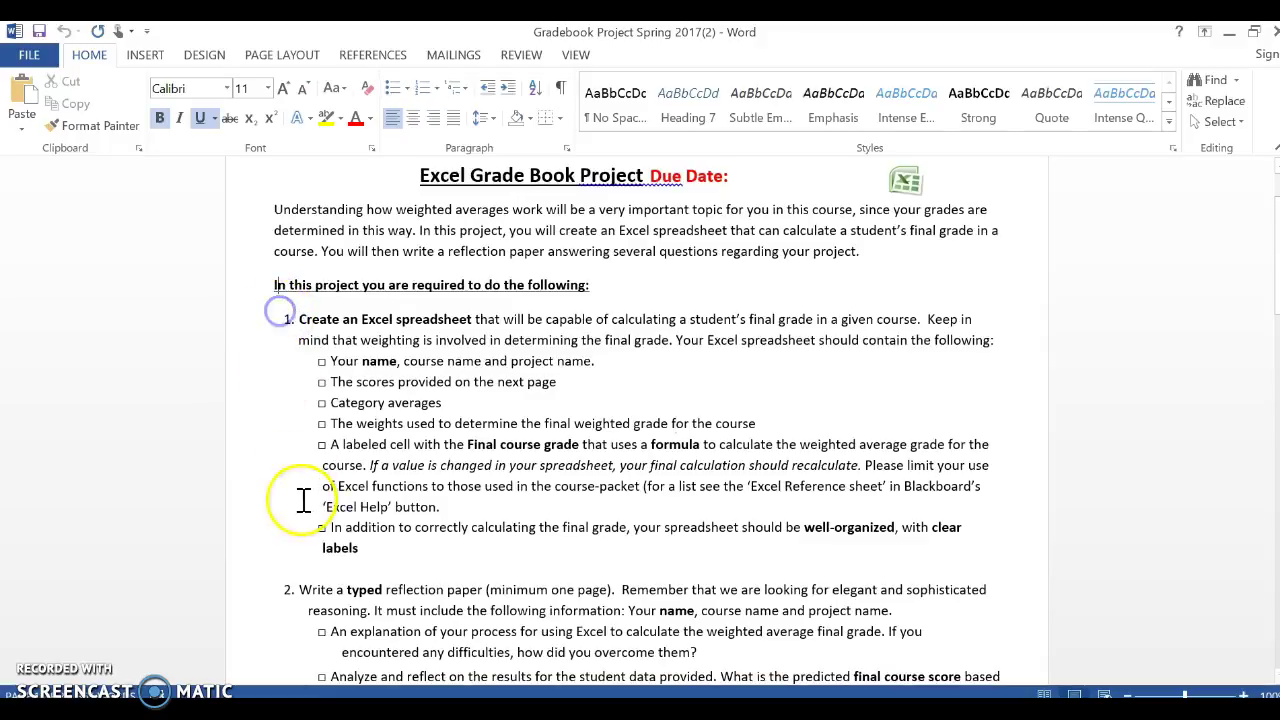
pyautogui.click(286, 591)
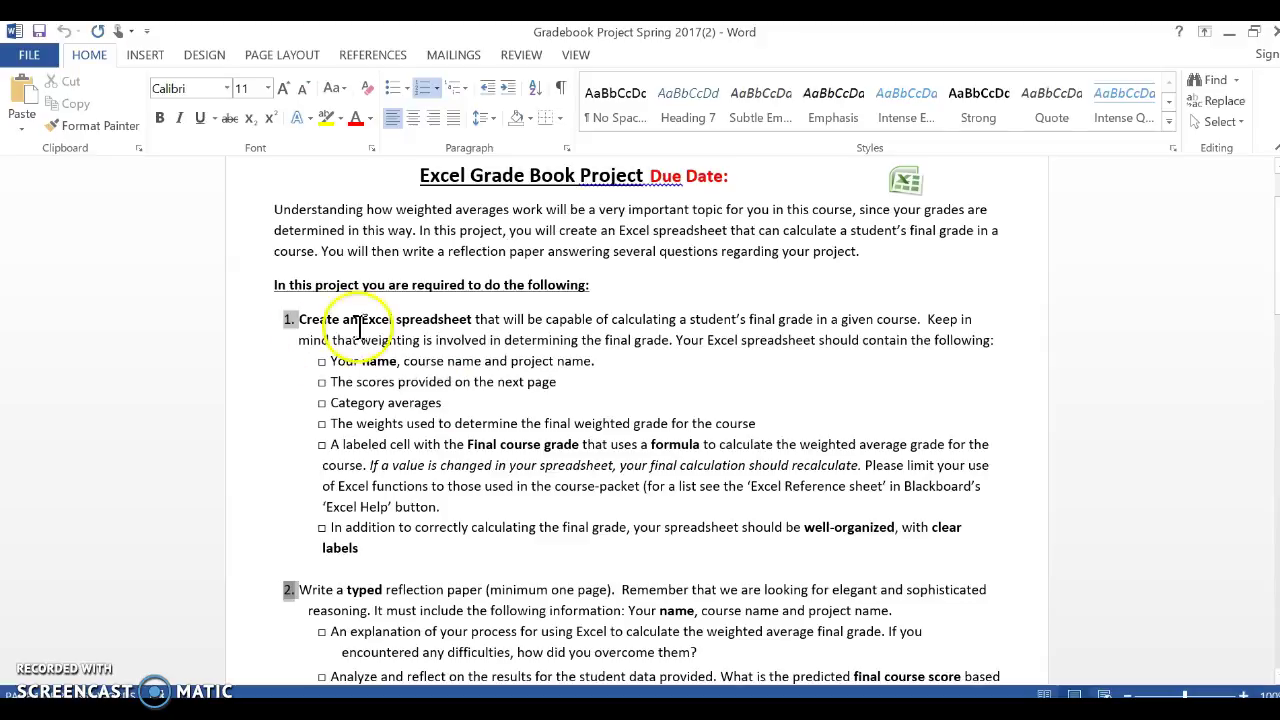
pyautogui.moveTo(343, 320); pyautogui.dragTo(472, 320)
pyautogui.scroll(-2, 410, 555)
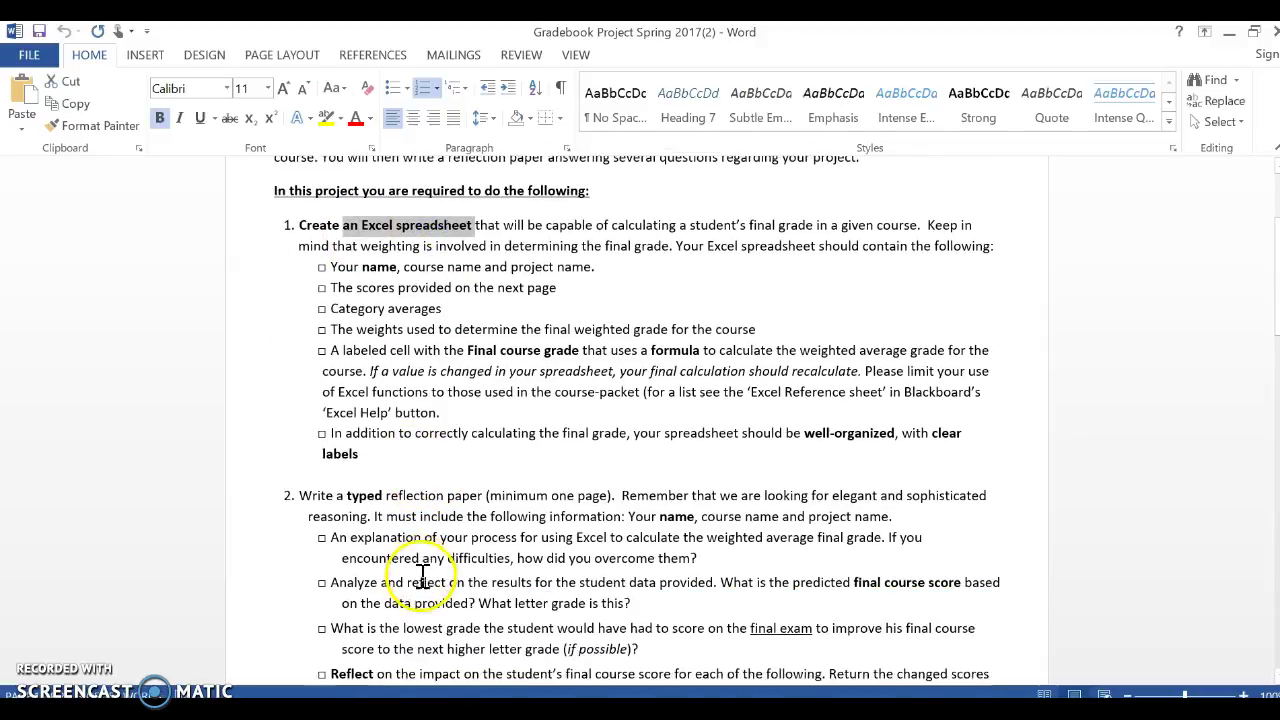
pyautogui.moveTo(346, 493); pyautogui.dragTo(593, 495)
pyautogui.scroll(2, 573, 568)
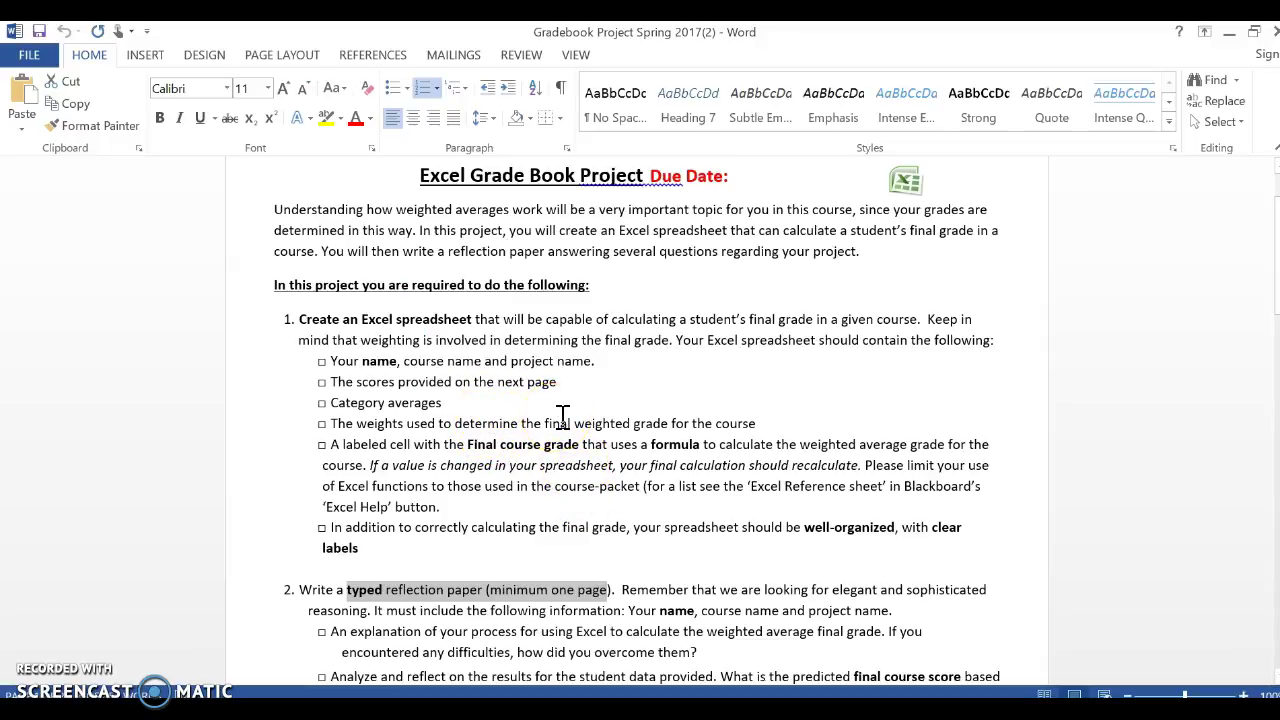
pyautogui.click(310, 360)
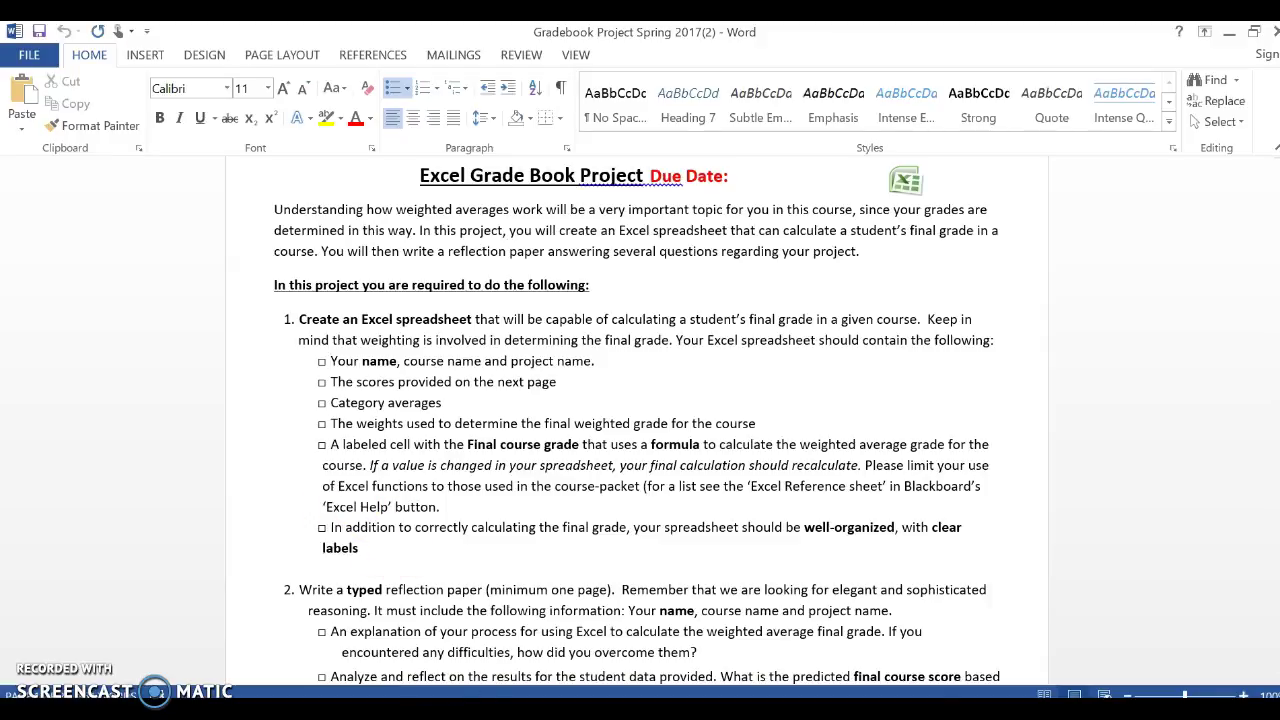
# - Switch to the Book1 workbook in Excel and calculate the average of A1:A9 in cell A10
pyautogui.hotkey('alt', 'Tab')
pyautogui.click(134, 411)
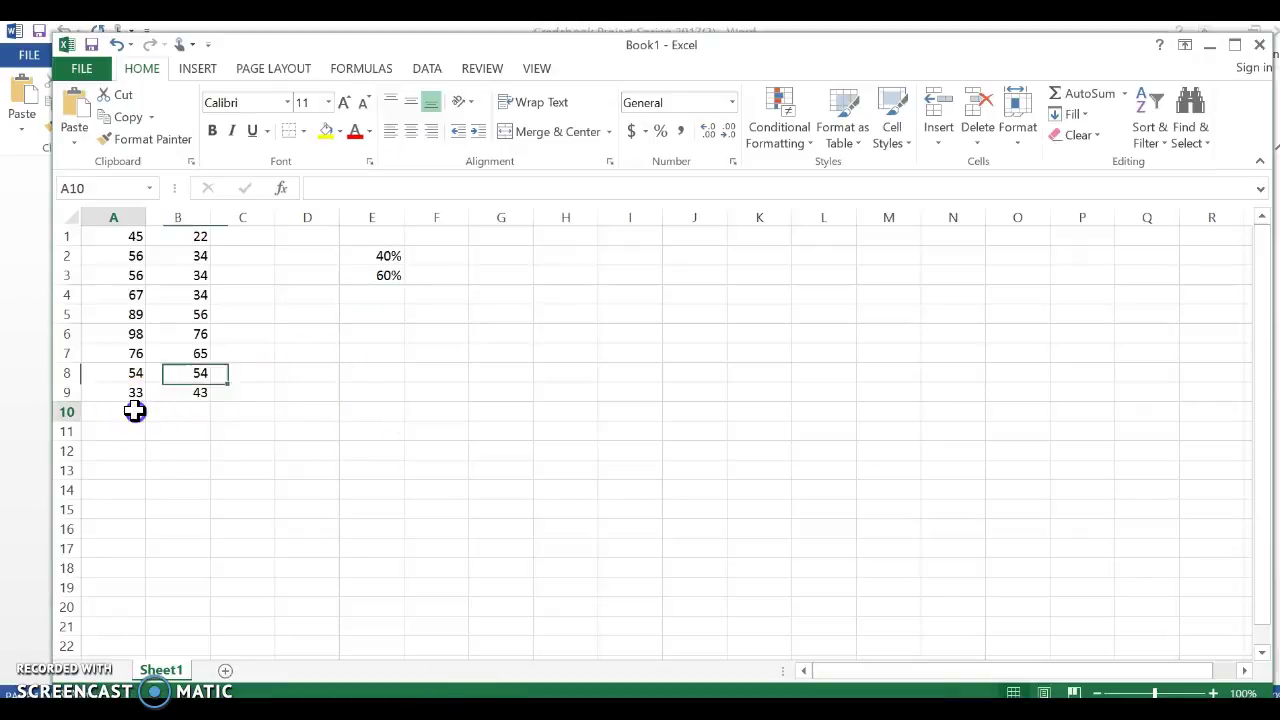
pyautogui.click(365, 69)
pyautogui.click(178, 145)
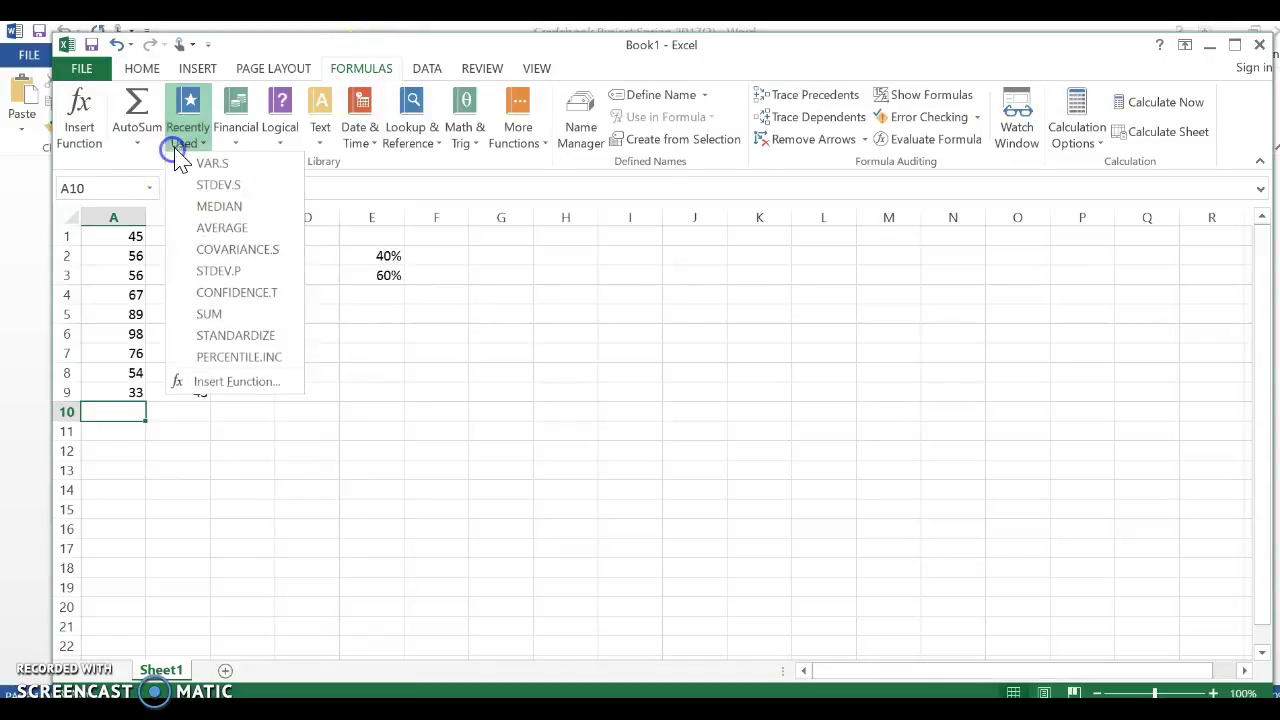
pyautogui.click(224, 228)
pyautogui.moveTo(135, 240); pyautogui.dragTo(94, 391)
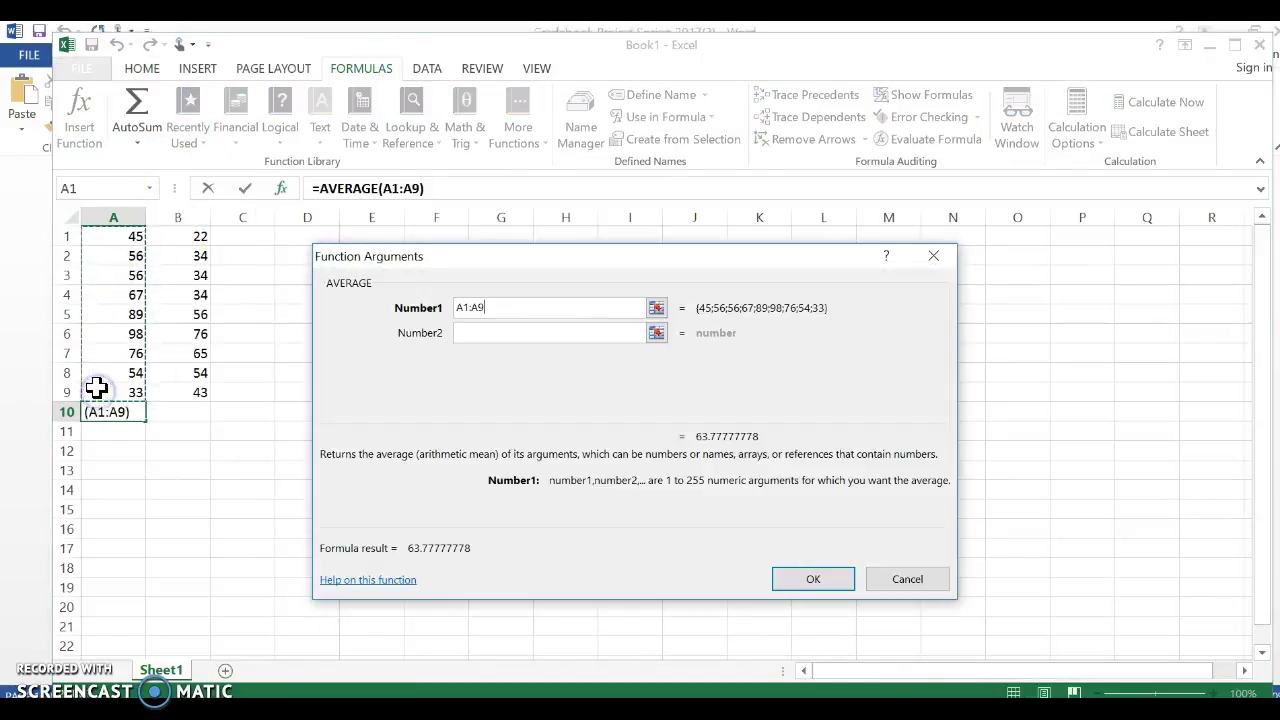
pyautogui.press('Return')
# - Calculate the average of B1:B9 in cell B10 with the AVERAGE function
pyautogui.click(178, 411)
pyautogui.click(200, 130)
pyautogui.click(204, 163)
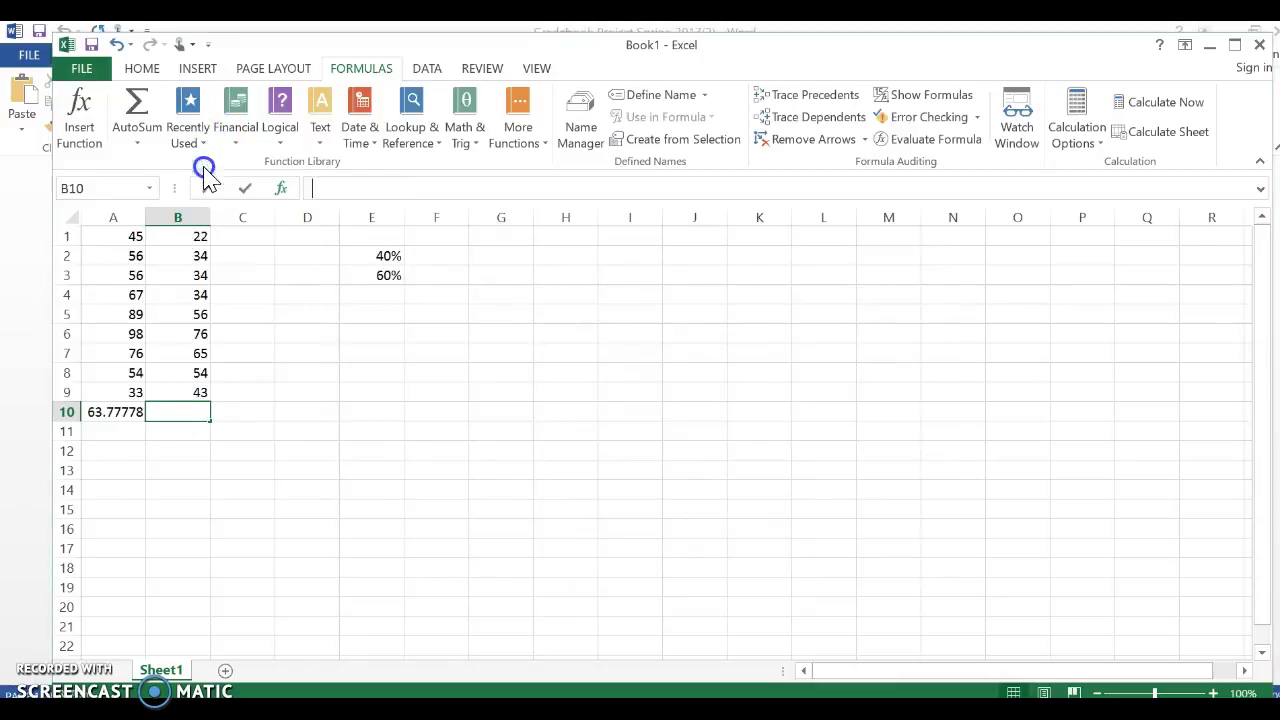
pyautogui.moveTo(186, 244); pyautogui.dragTo(171, 389)
pyautogui.press('Return')
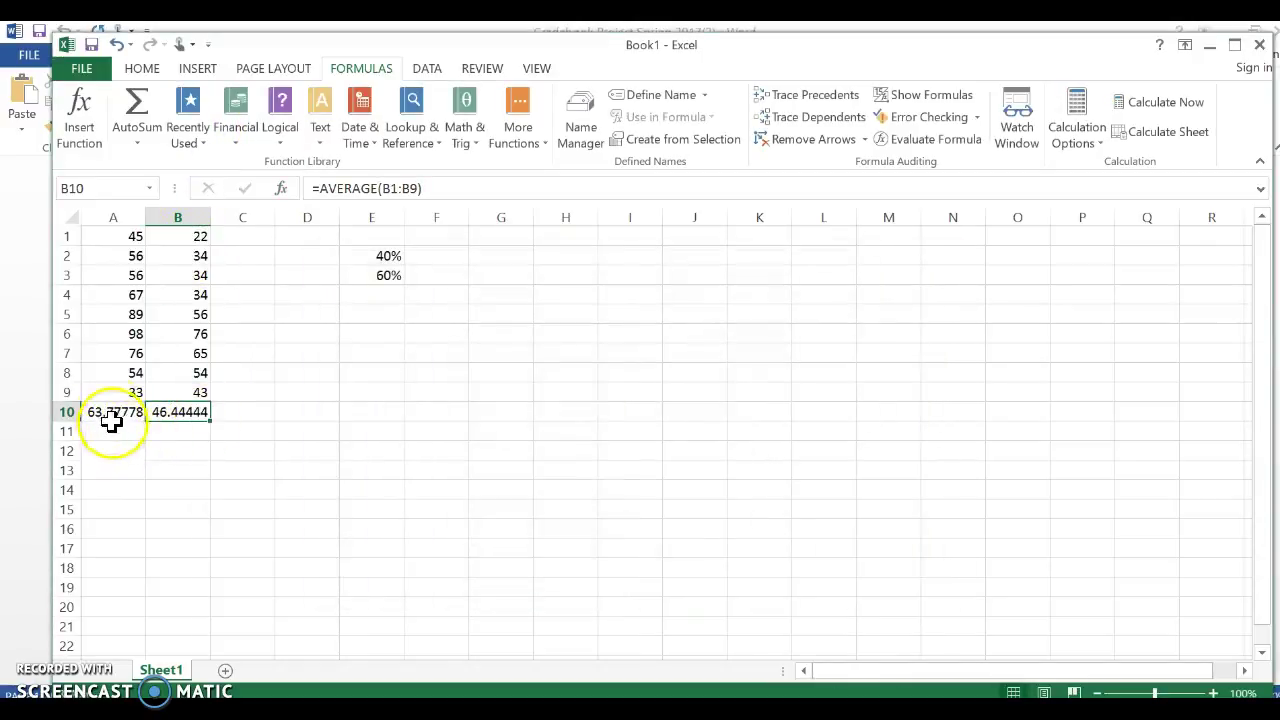
# - Link the two column averages beside their weights, with =A10 in cell F2 and =B10 in cell F3
pyautogui.click(109, 411)
pyautogui.click(451, 255)
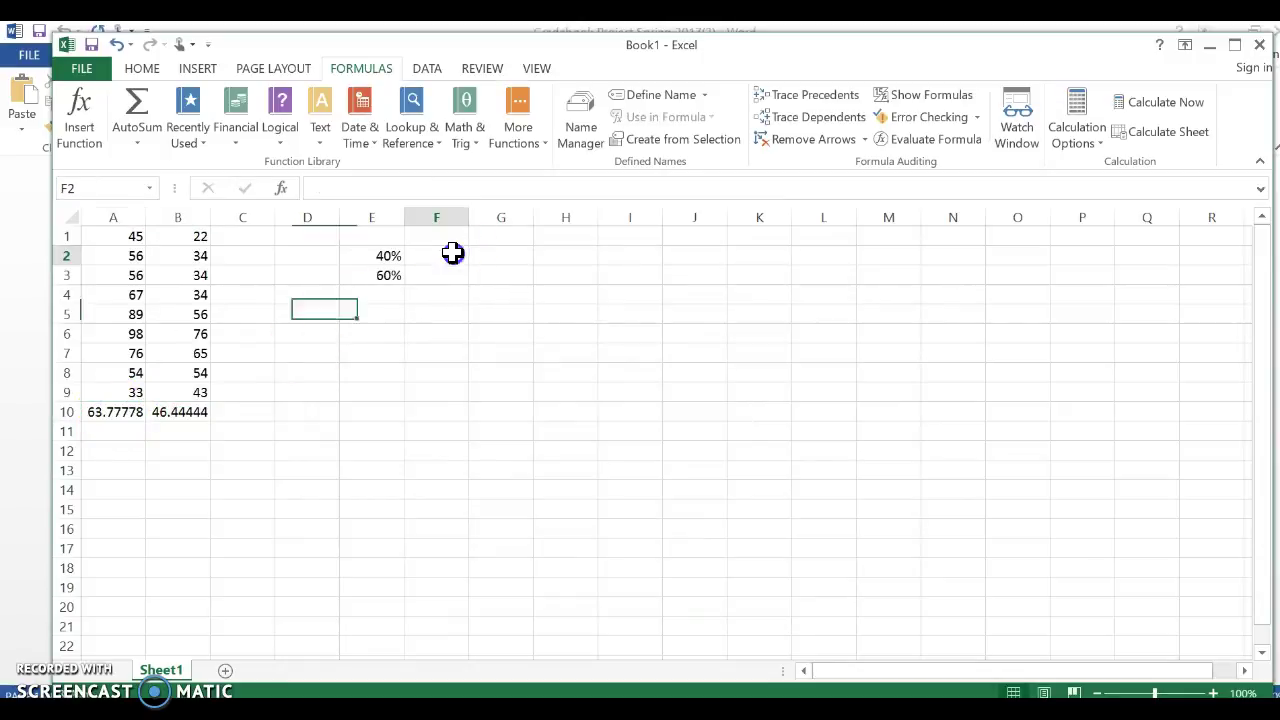
pyautogui.click(118, 412)
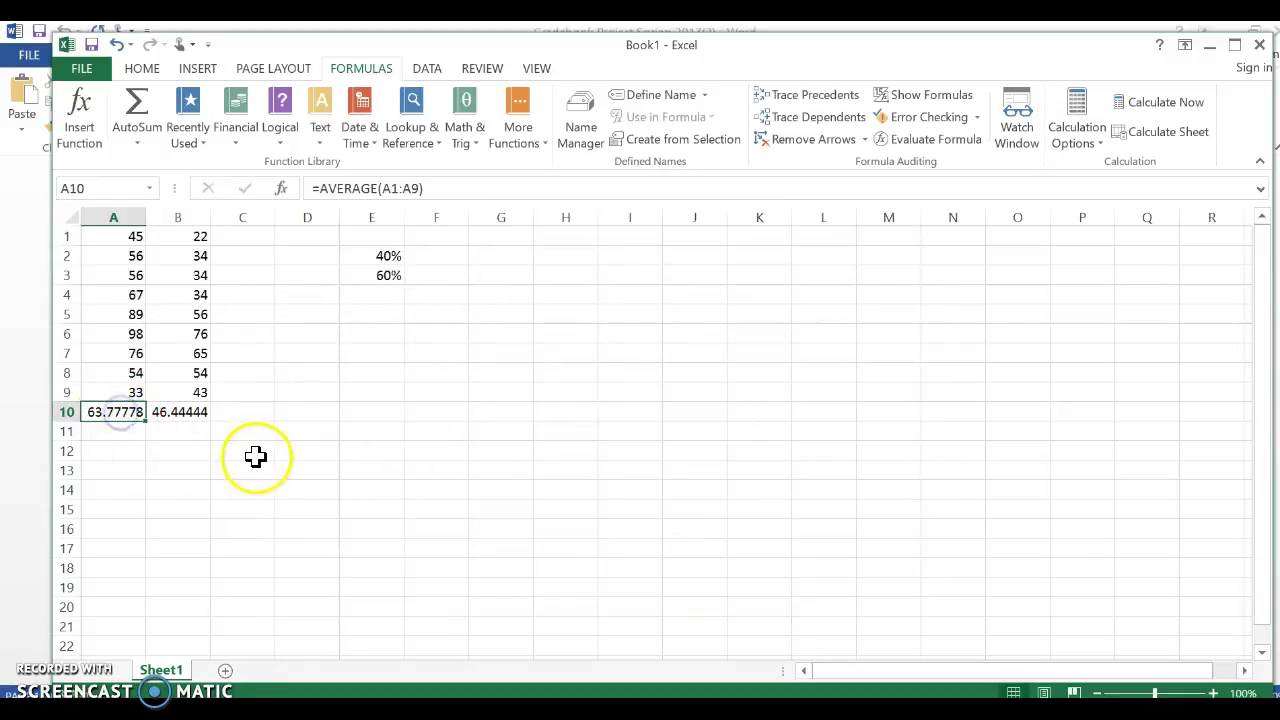
pyautogui.click(447, 256)
pyautogui.write('=')
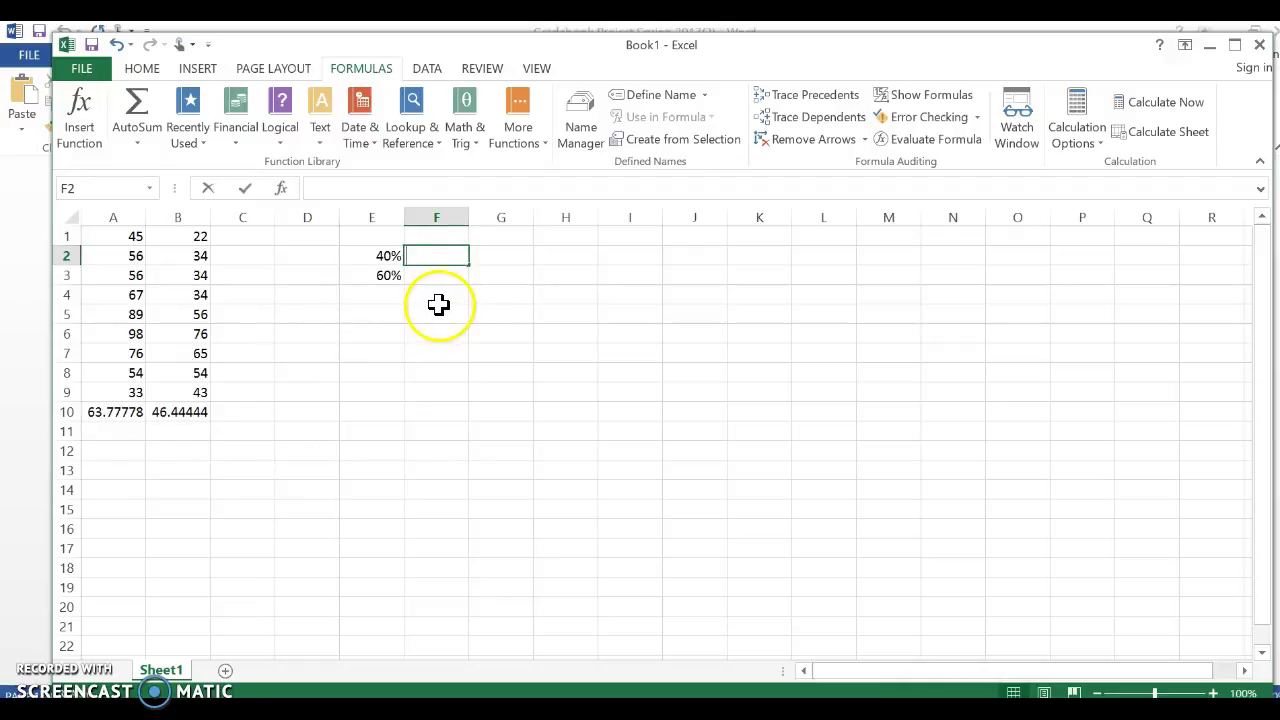
pyautogui.click(110, 411)
pyautogui.press('Return')
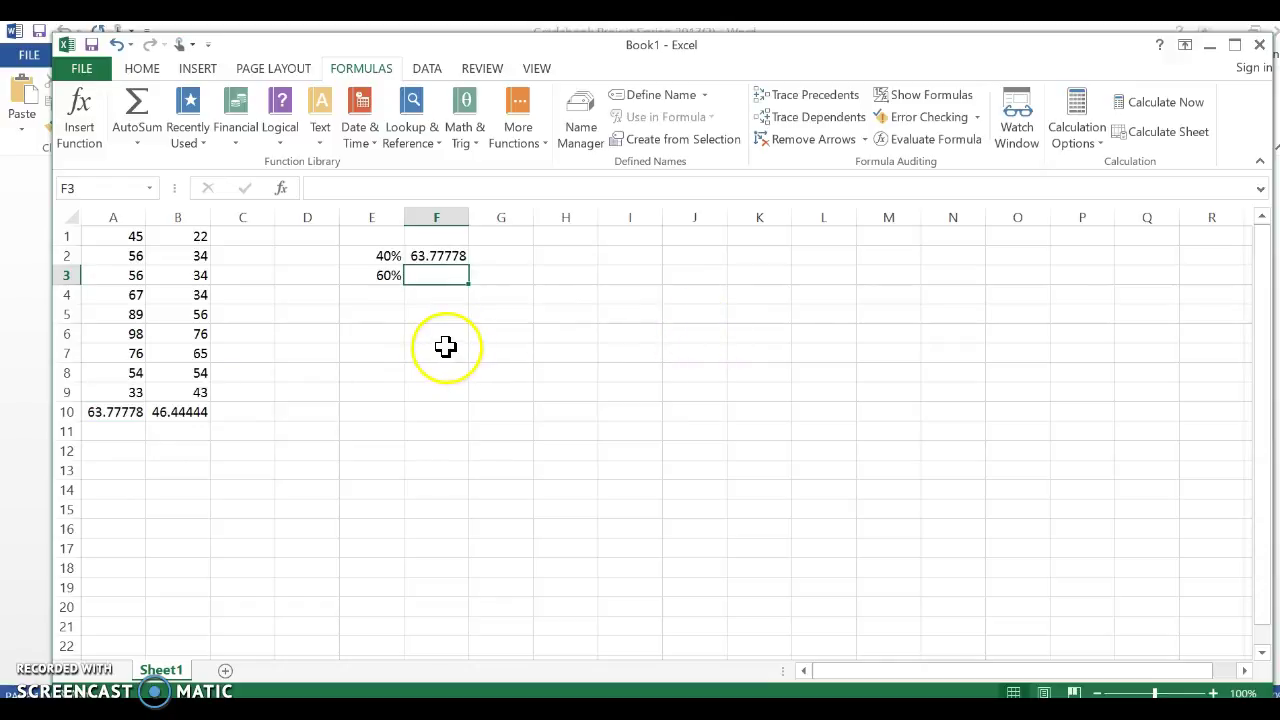
pyautogui.write('=')
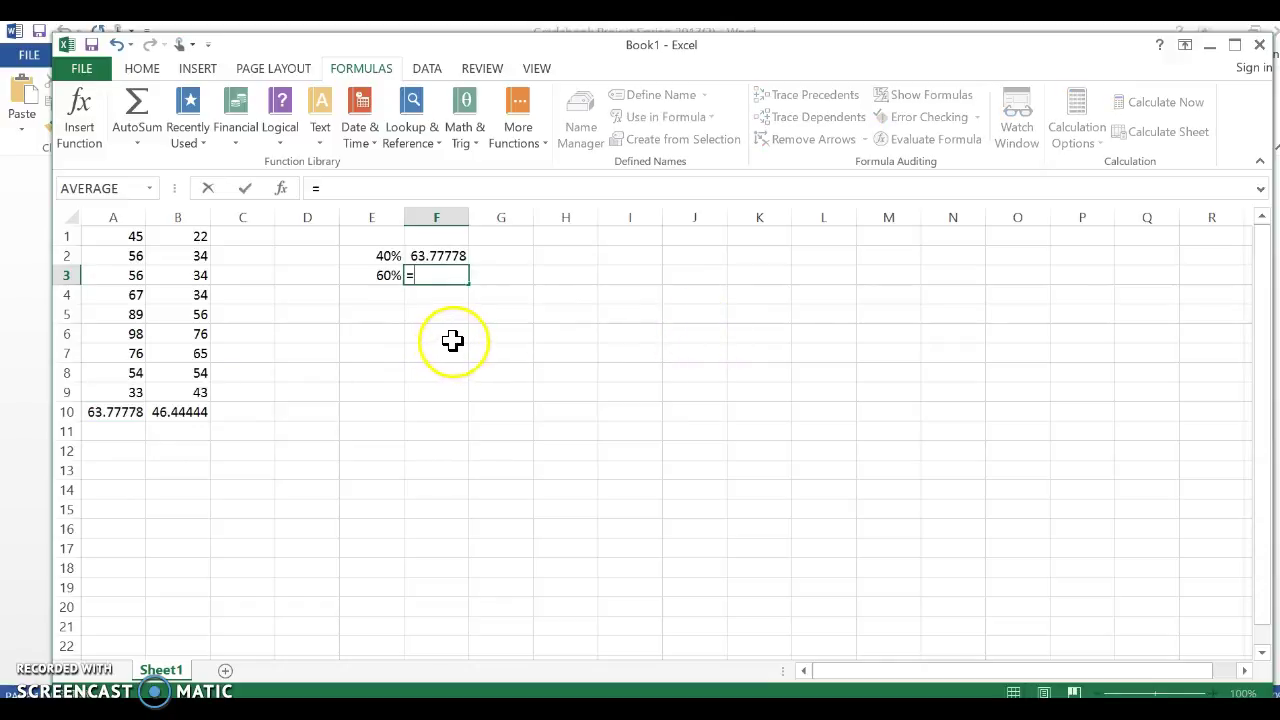
pyautogui.click(184, 412)
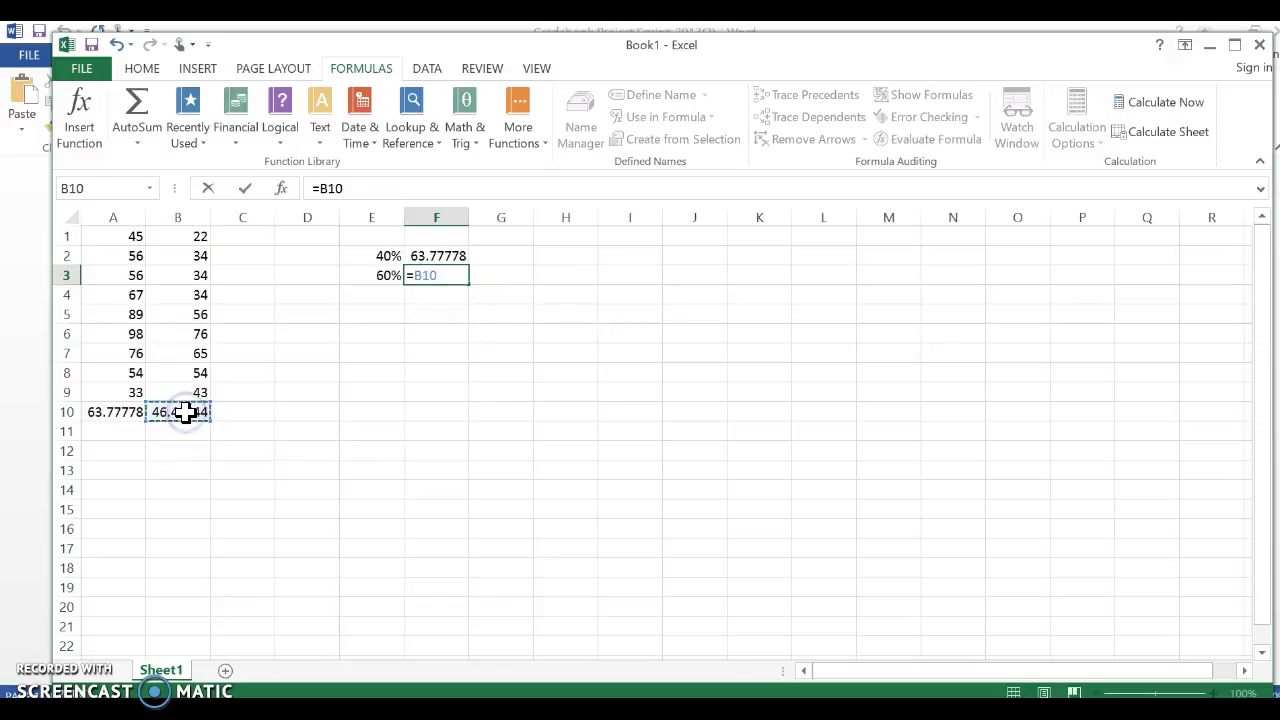
pyautogui.press('Return')
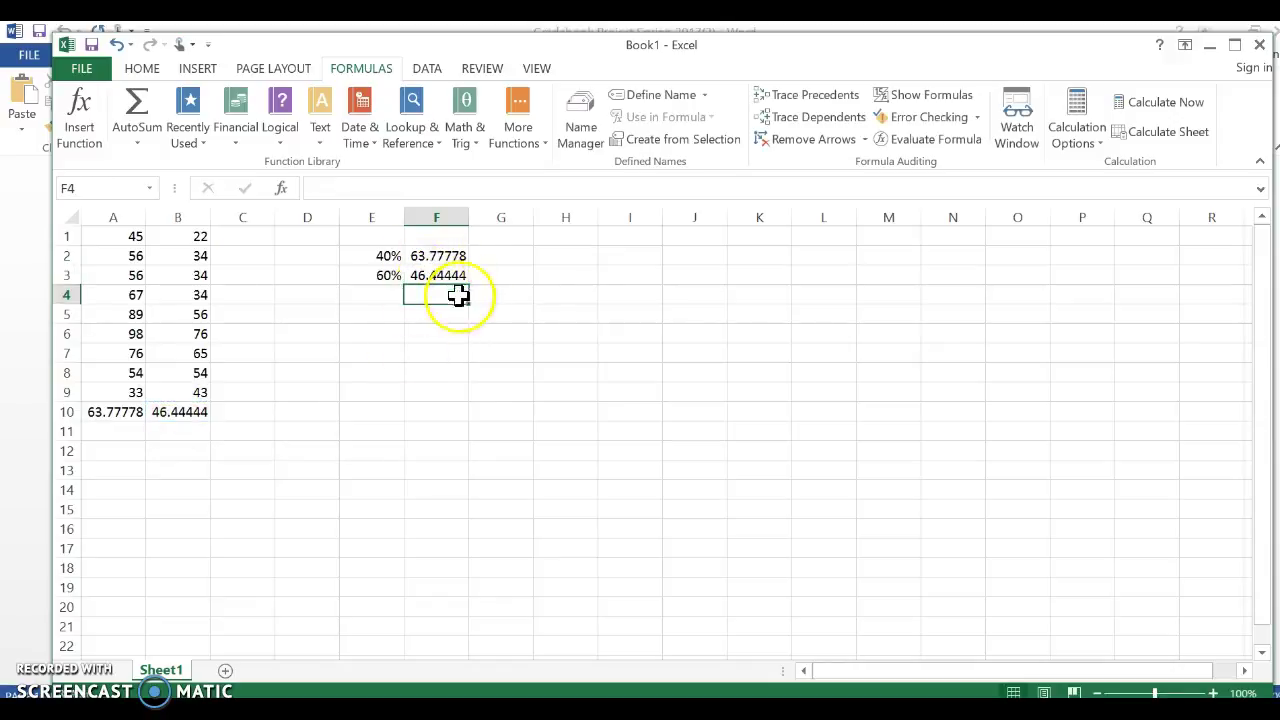
# - Multiply the 40% weight by its average in cell G2 with the formula =E2*F2
pyautogui.click(494, 257)
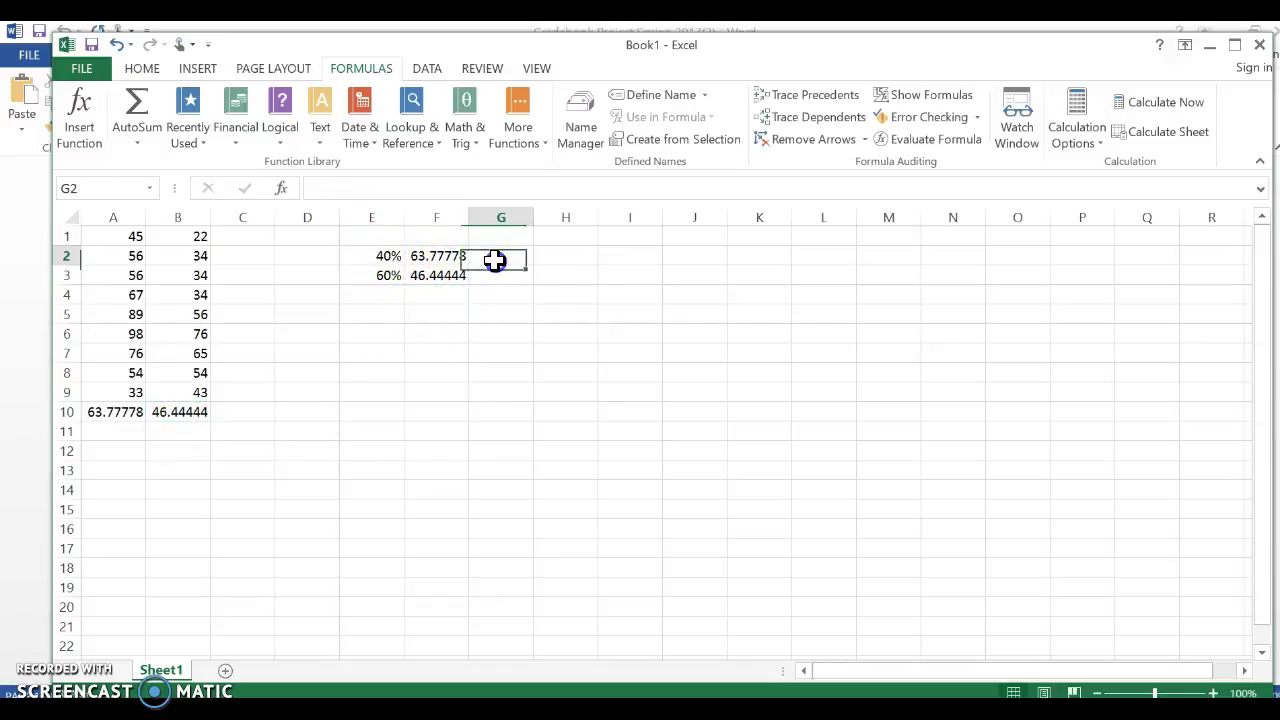
pyautogui.write('=')
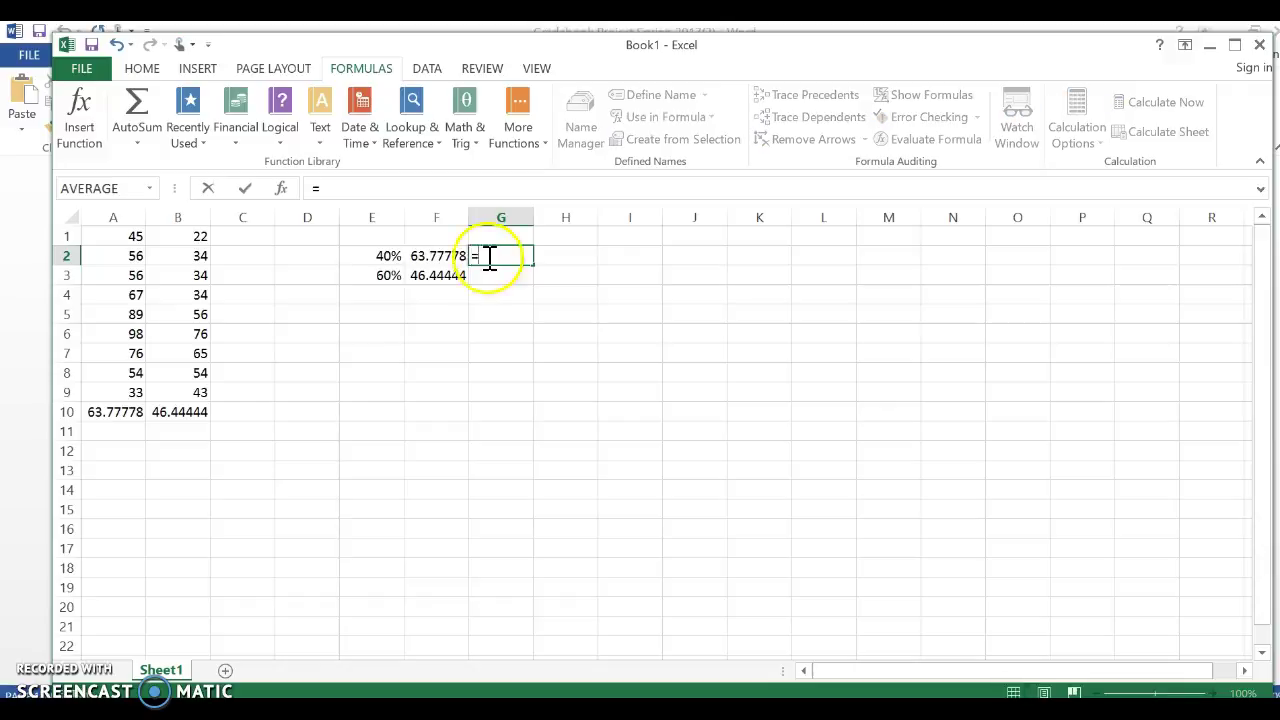
pyautogui.click(377, 257)
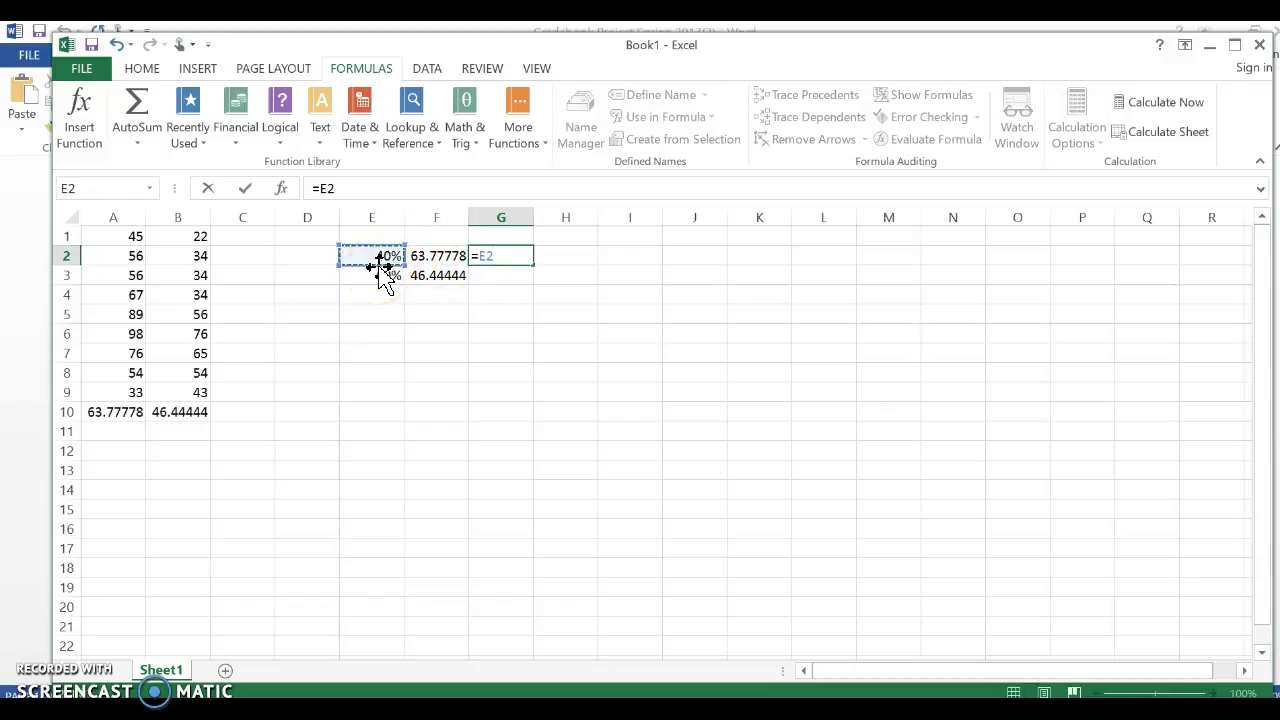
pyautogui.click(446, 254)
pyautogui.press('Return')
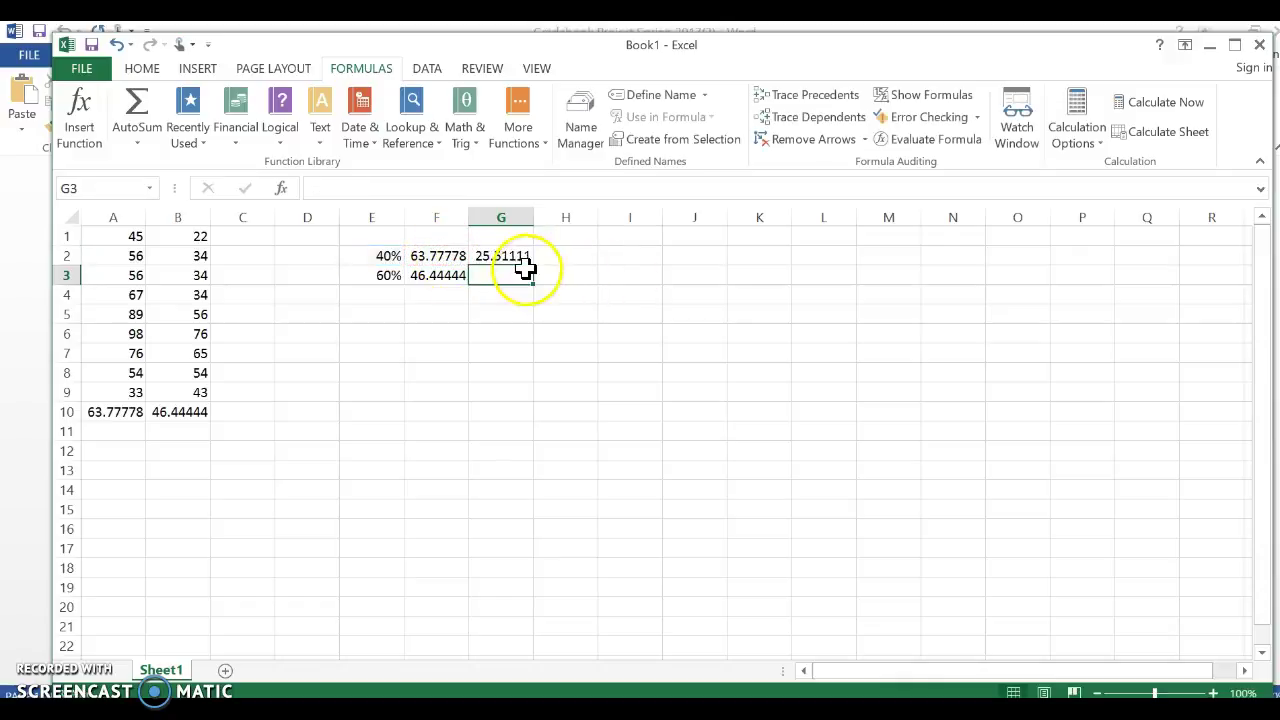
# - Multiply the 60% weight by its average in cell G3 with the formula =E3*F3
pyautogui.write('=')
pyautogui.click(371, 275)
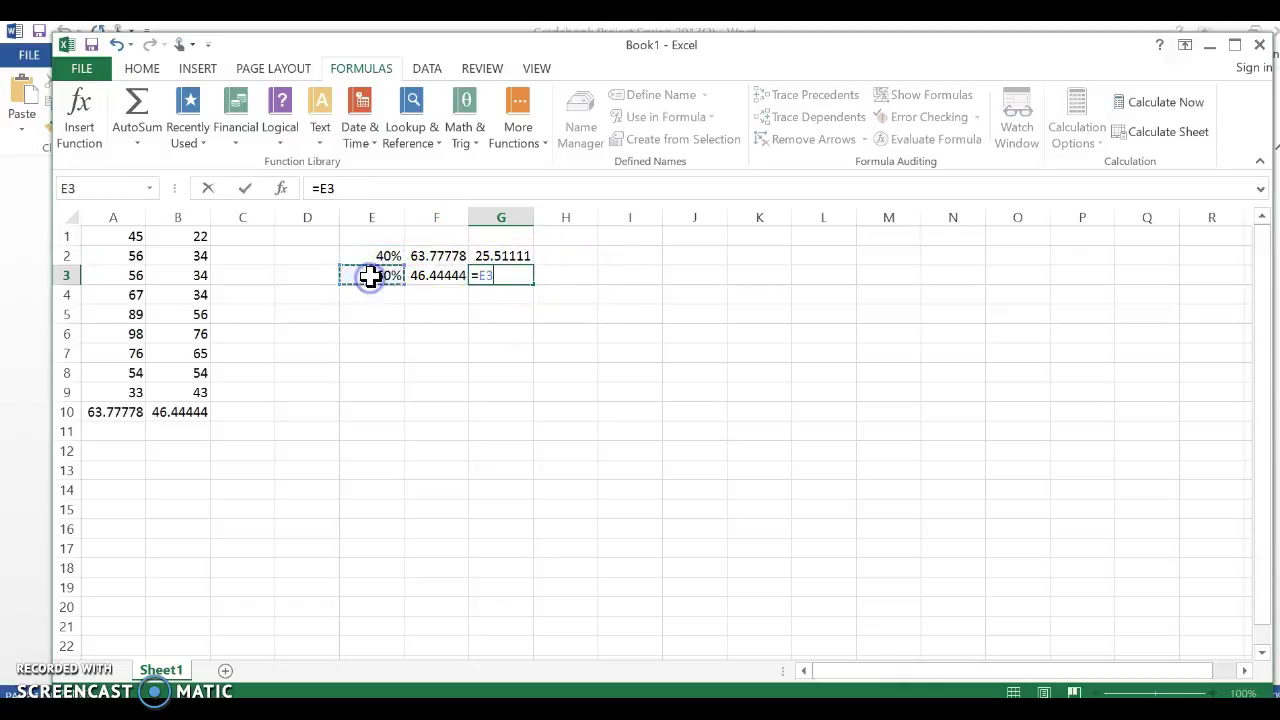
pyautogui.write('*')
pyautogui.click(424, 274)
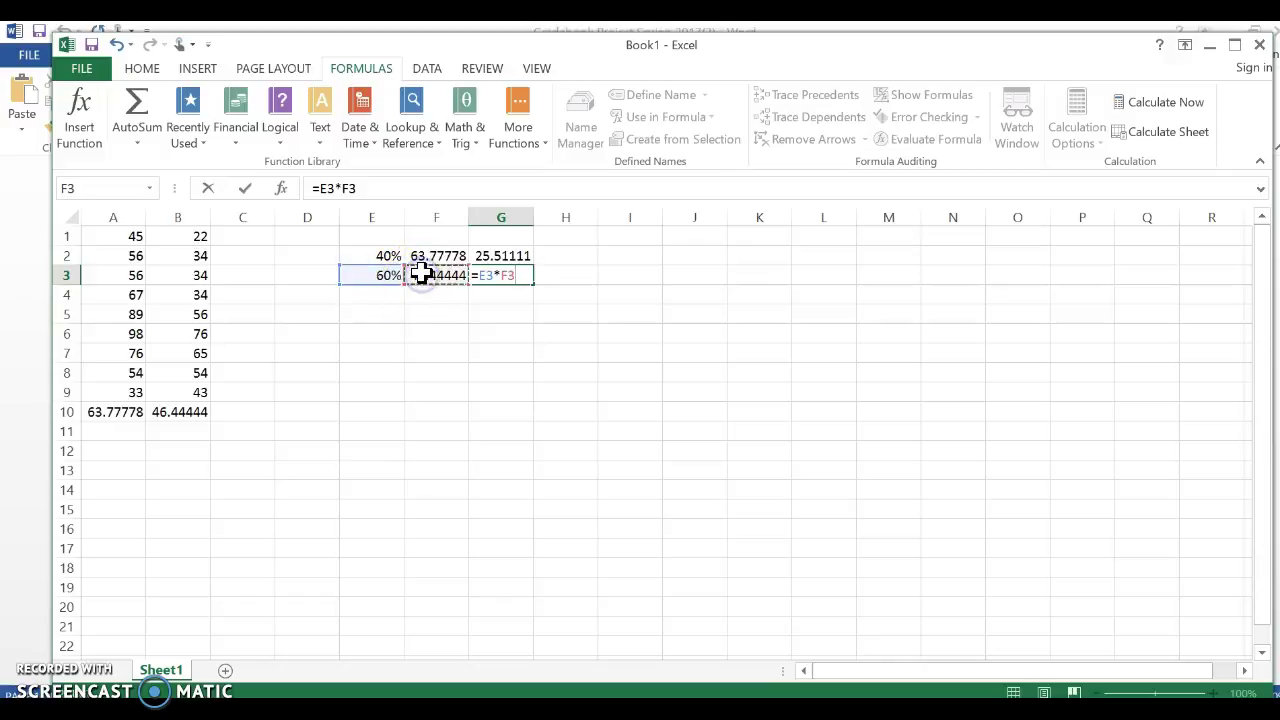
pyautogui.press('Return')
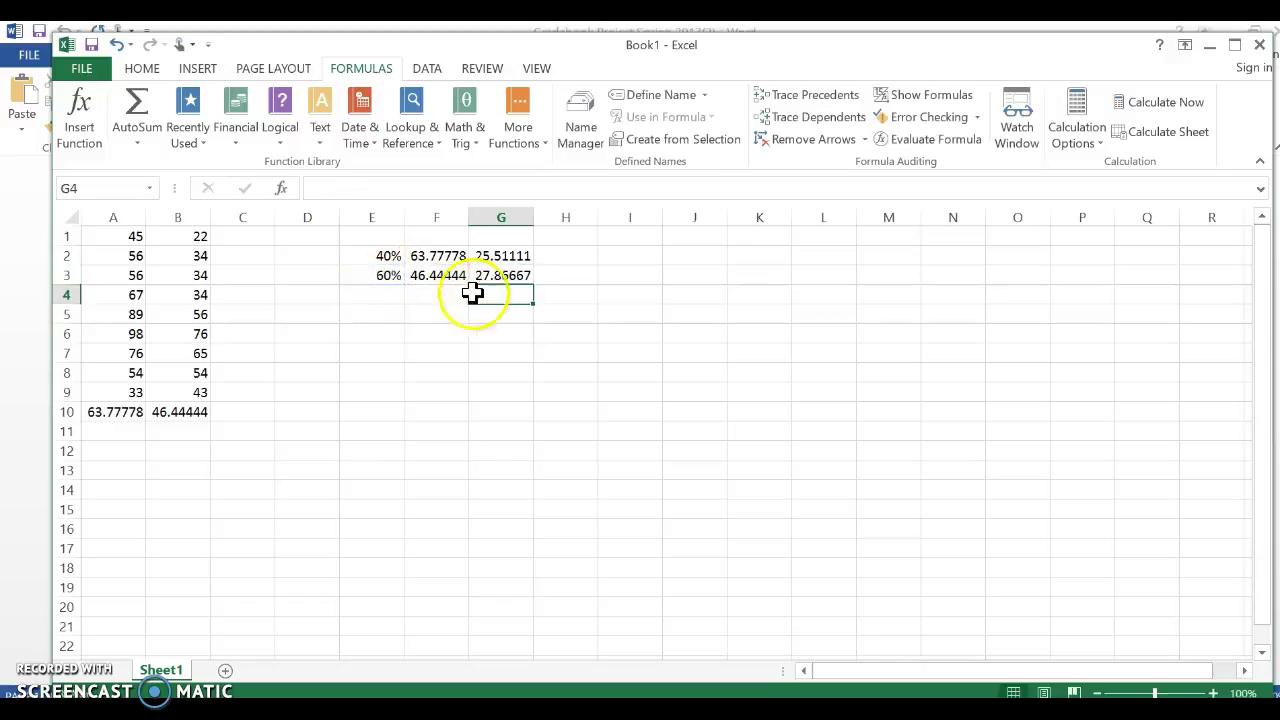
# - Add up the two weighted scores in cell G4 with AutoSum
pyautogui.click(137, 143)
pyautogui.click(142, 162)
pyautogui.press('Return')
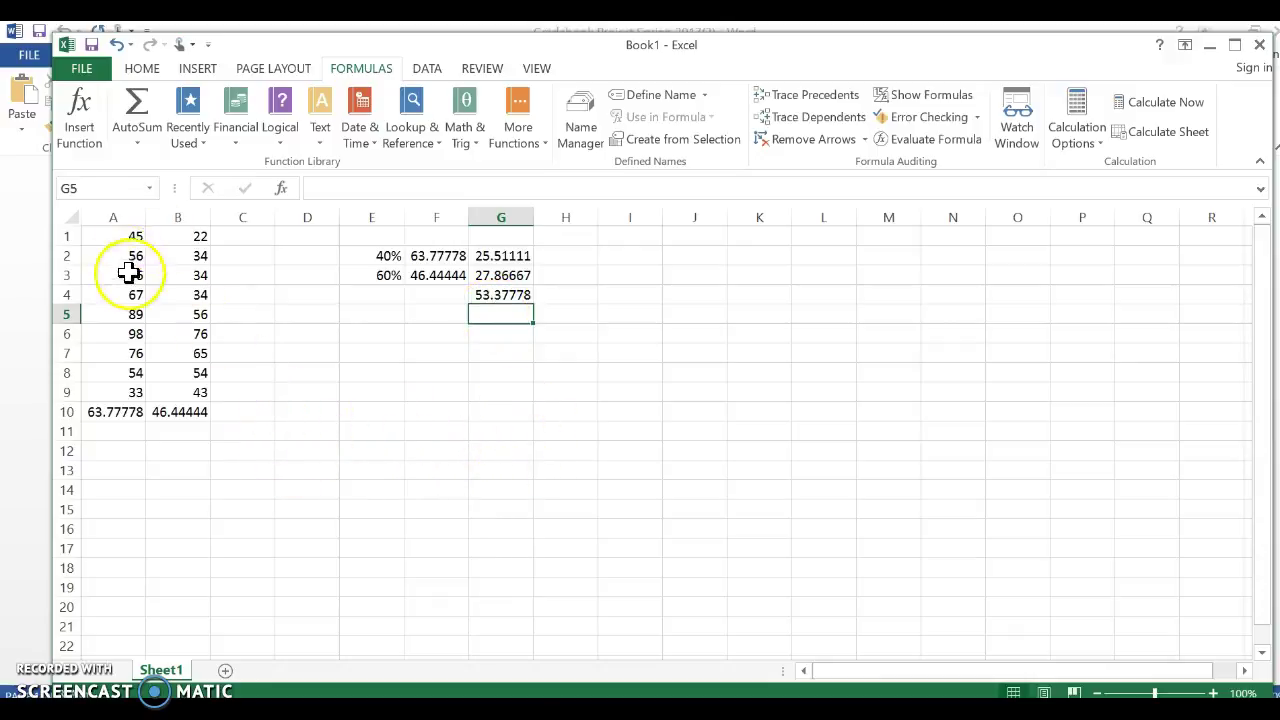
# - Change the scores in cells A1 and B9 to 100 to test the recalculation of the weighted grade
pyautogui.click(122, 237)
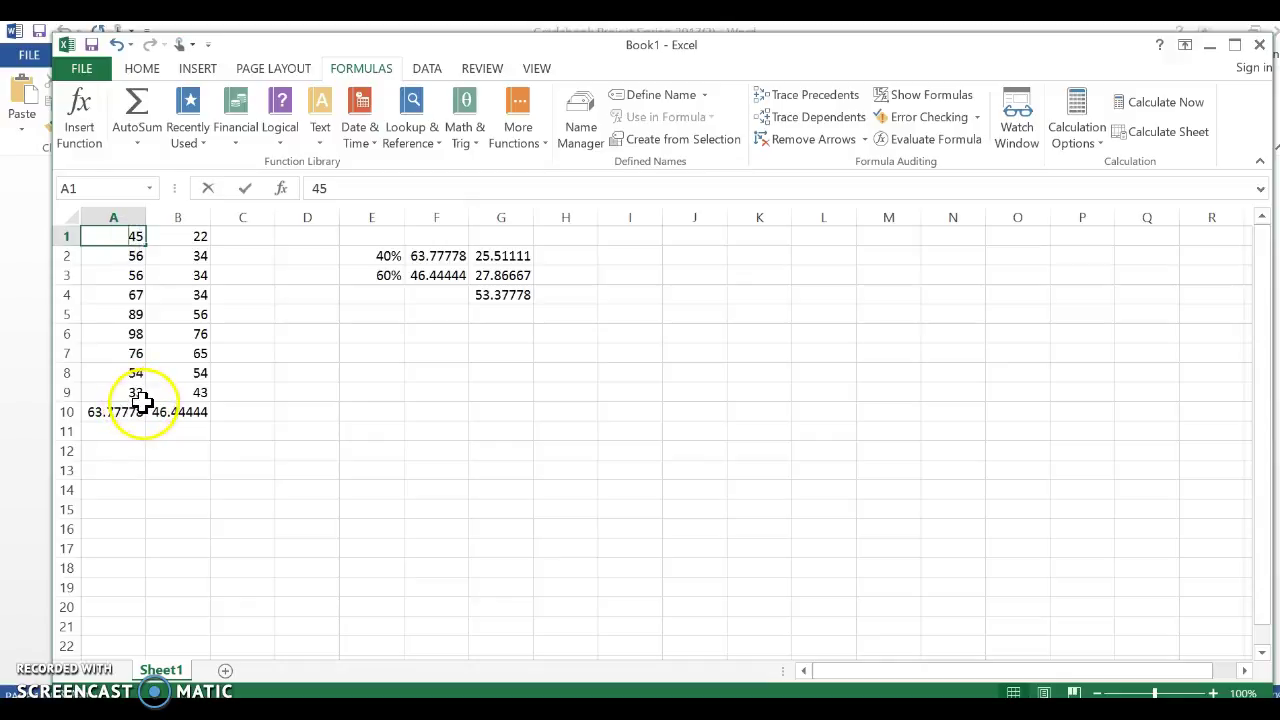
pyautogui.write('100')
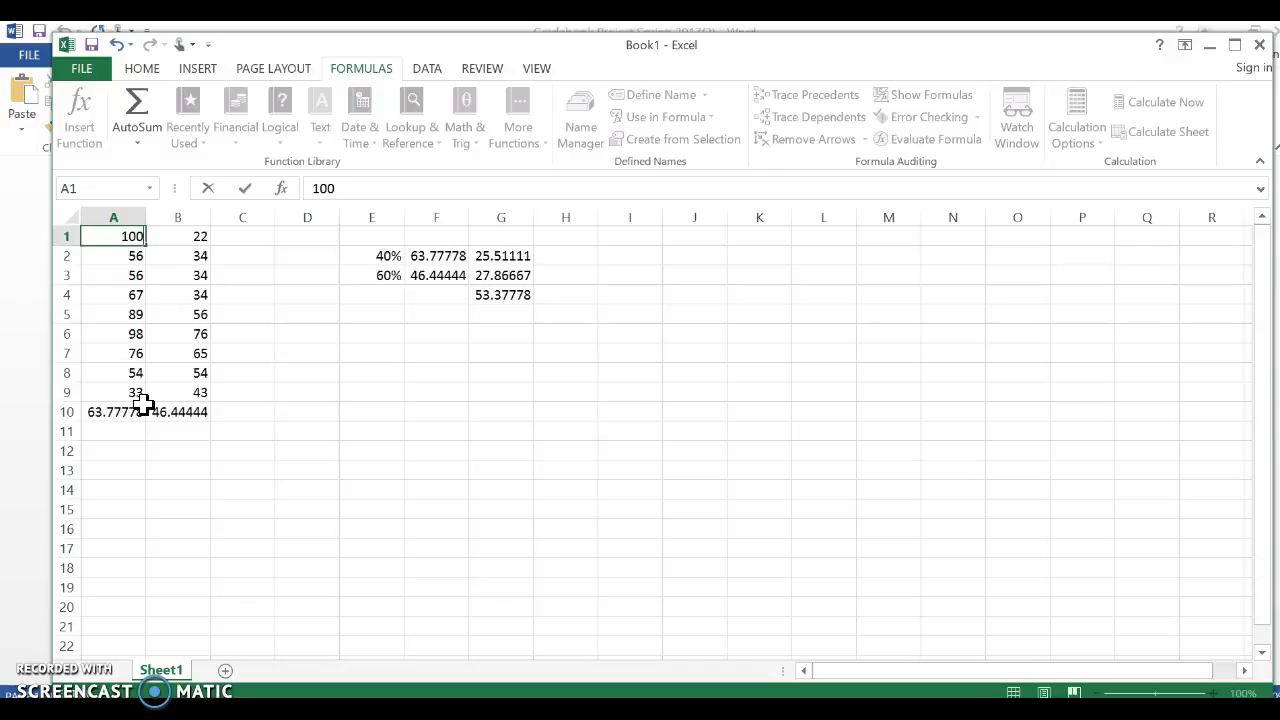
pyautogui.press('Return')
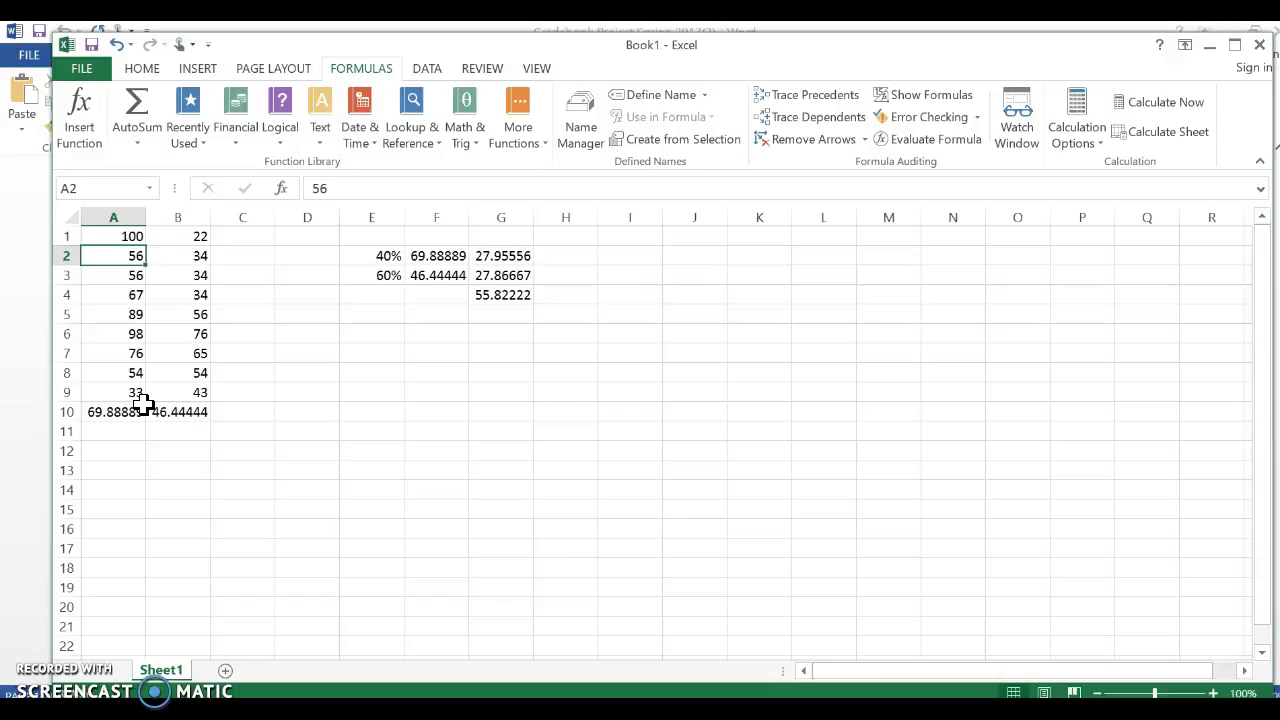
pyautogui.click(163, 393)
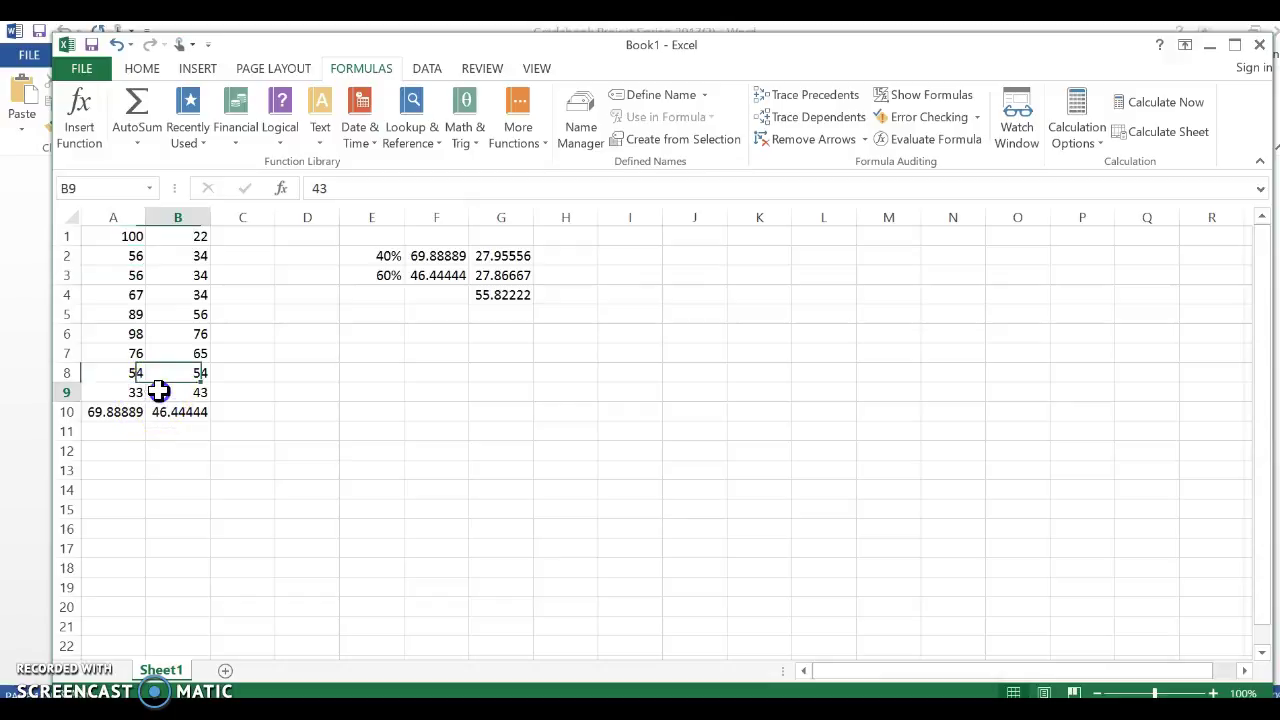
pyautogui.write('100')
pyautogui.press('Return')
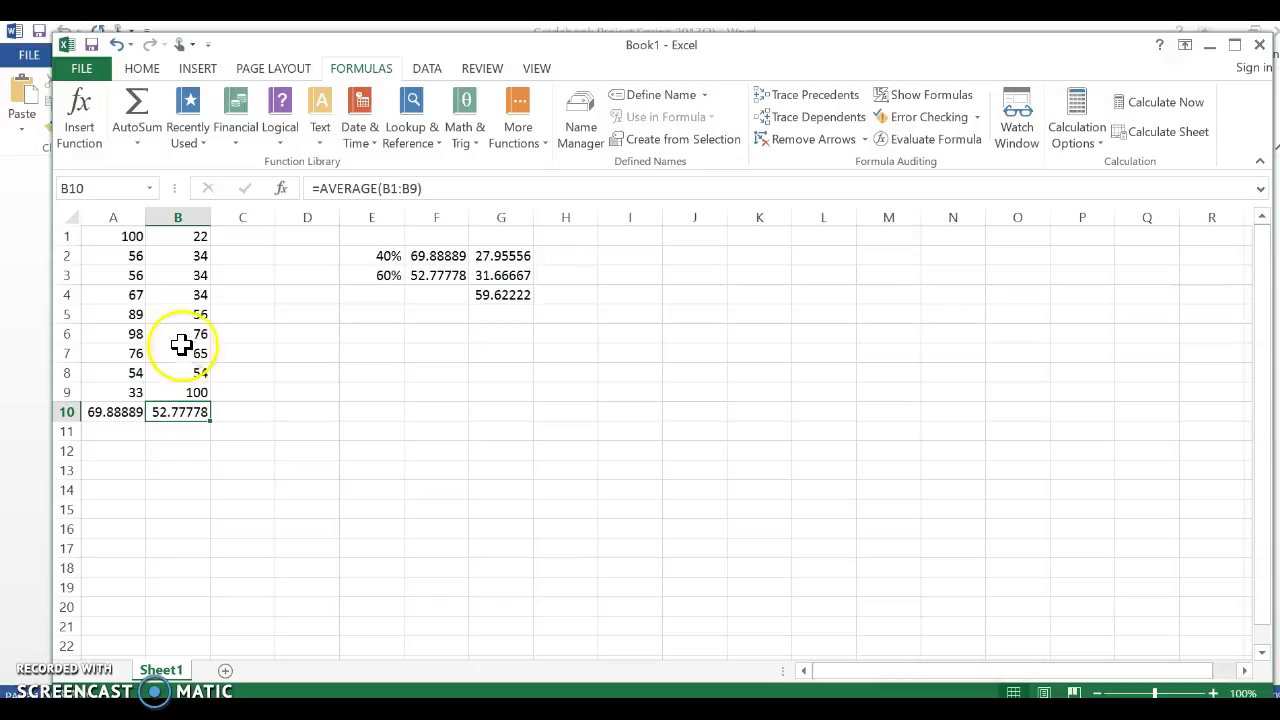
# - Set the score in cell B4 to 100
pyautogui.click(177, 290)
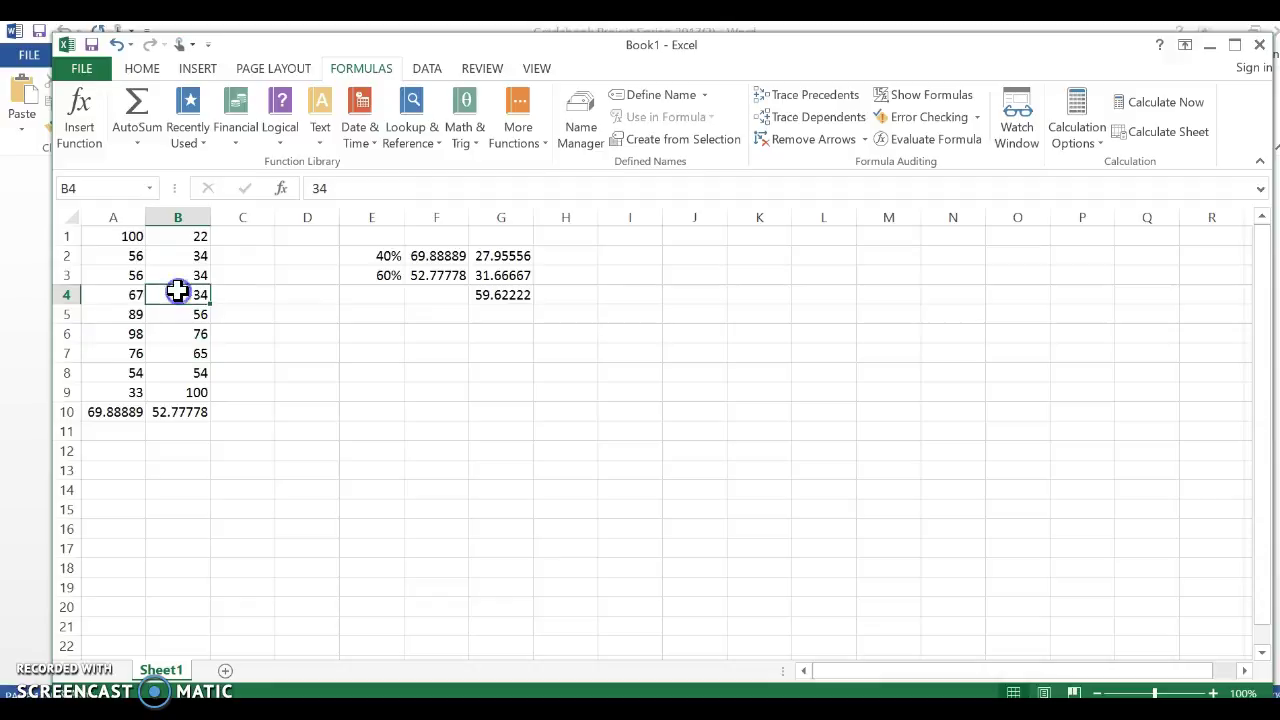
pyautogui.write('100')
pyautogui.press('Return')
# - Set the score in cell B5 to 45, removing the stray backslash from the entry
pyautogui.write('\\')
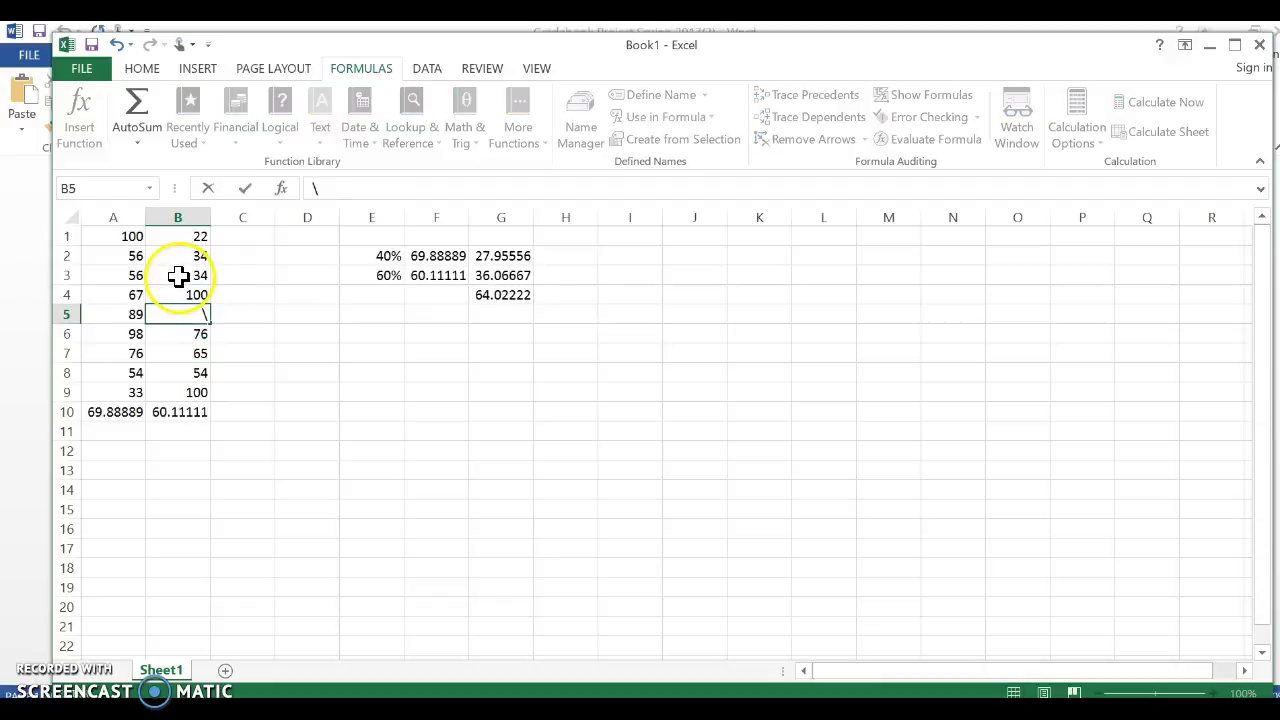
pyautogui.press('BackSpace')
pyautogui.write('45')
pyautogui.hotkey('ctrl', 'Return')
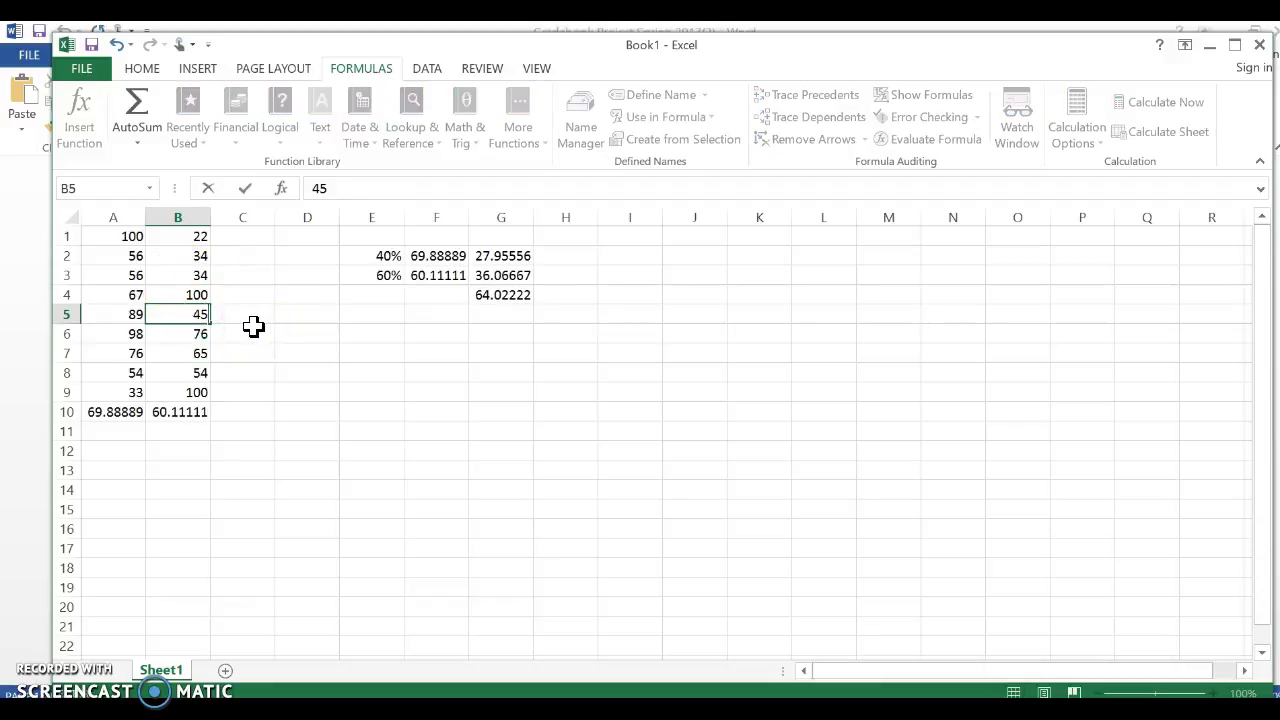
pyautogui.press('Return')
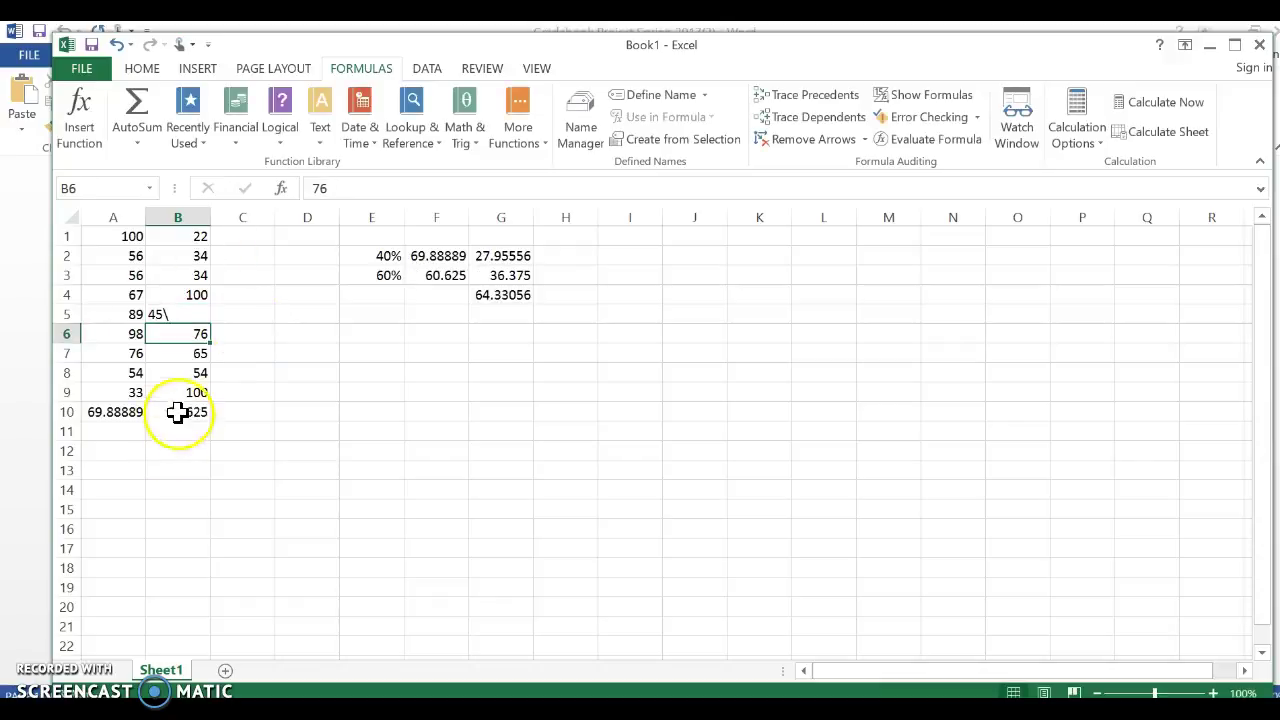
pyautogui.click(170, 318)
pyautogui.click(330, 188)
pyautogui.press('BackSpace')
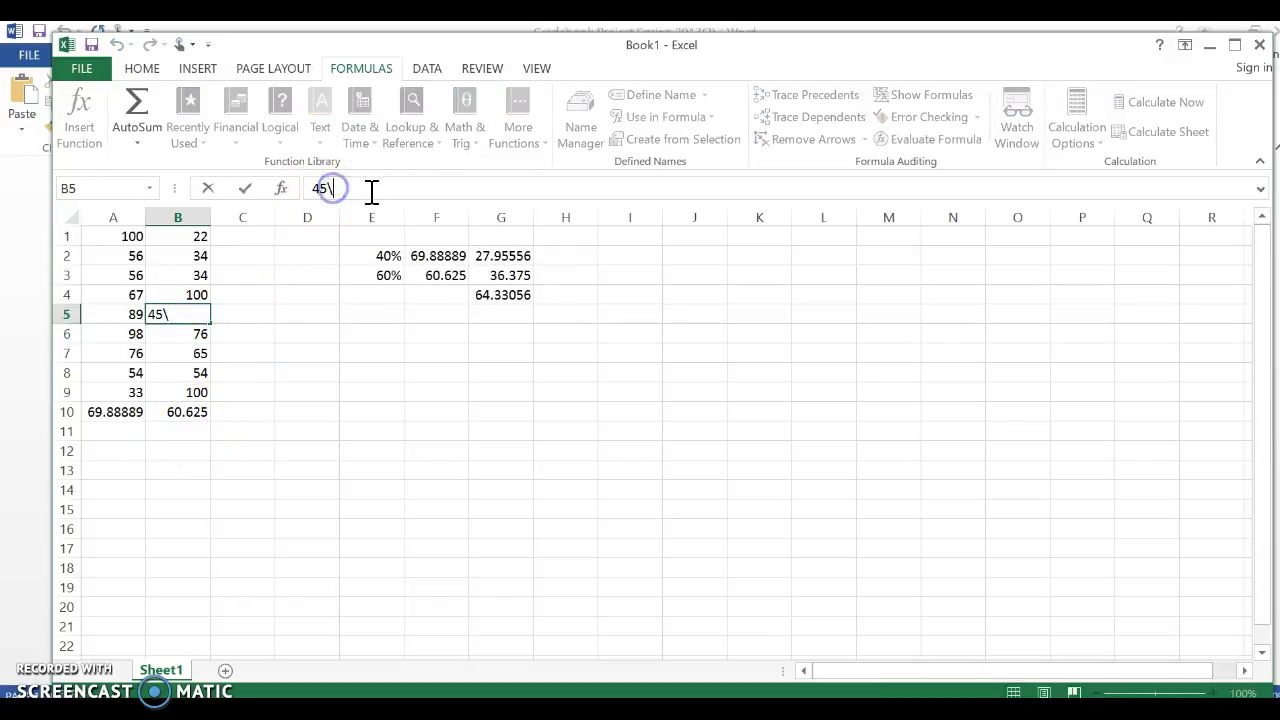
pyautogui.click(113, 529)
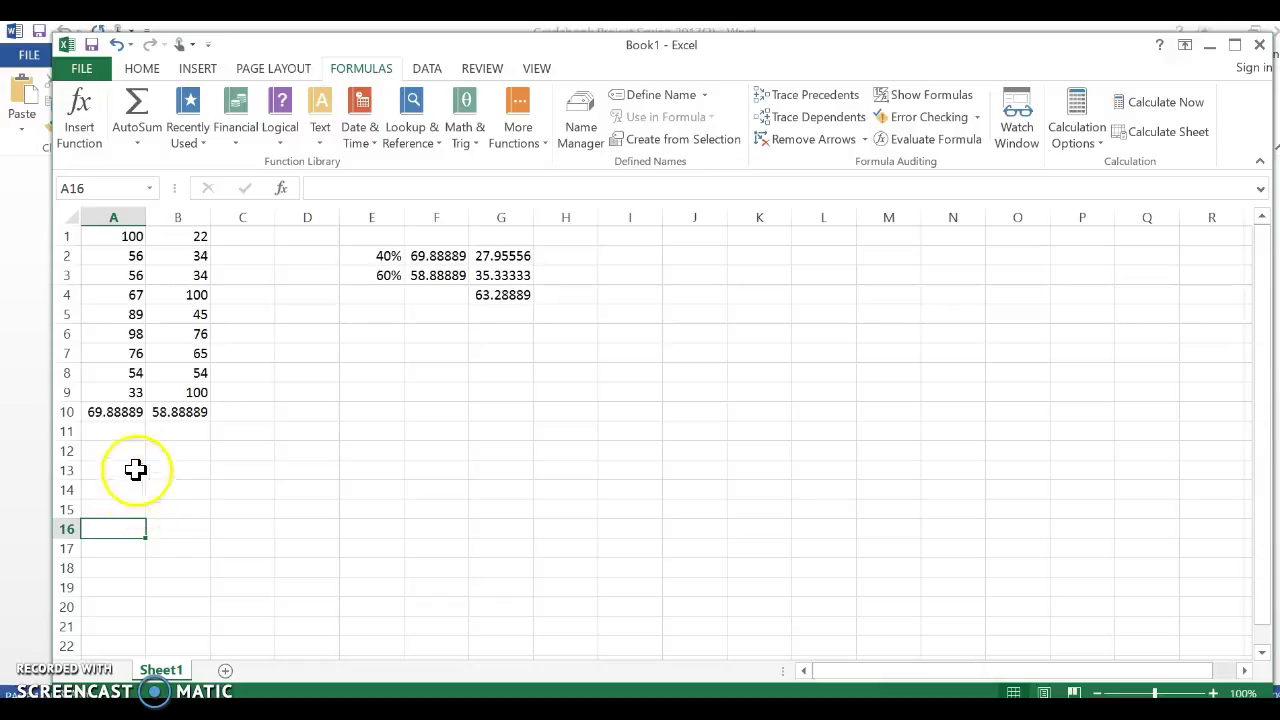
# - Inspect the formulas behind the linked average in F3, the weighted score in G3 and the total in G4
pyautogui.click(418, 287)
pyautogui.click(440, 275)
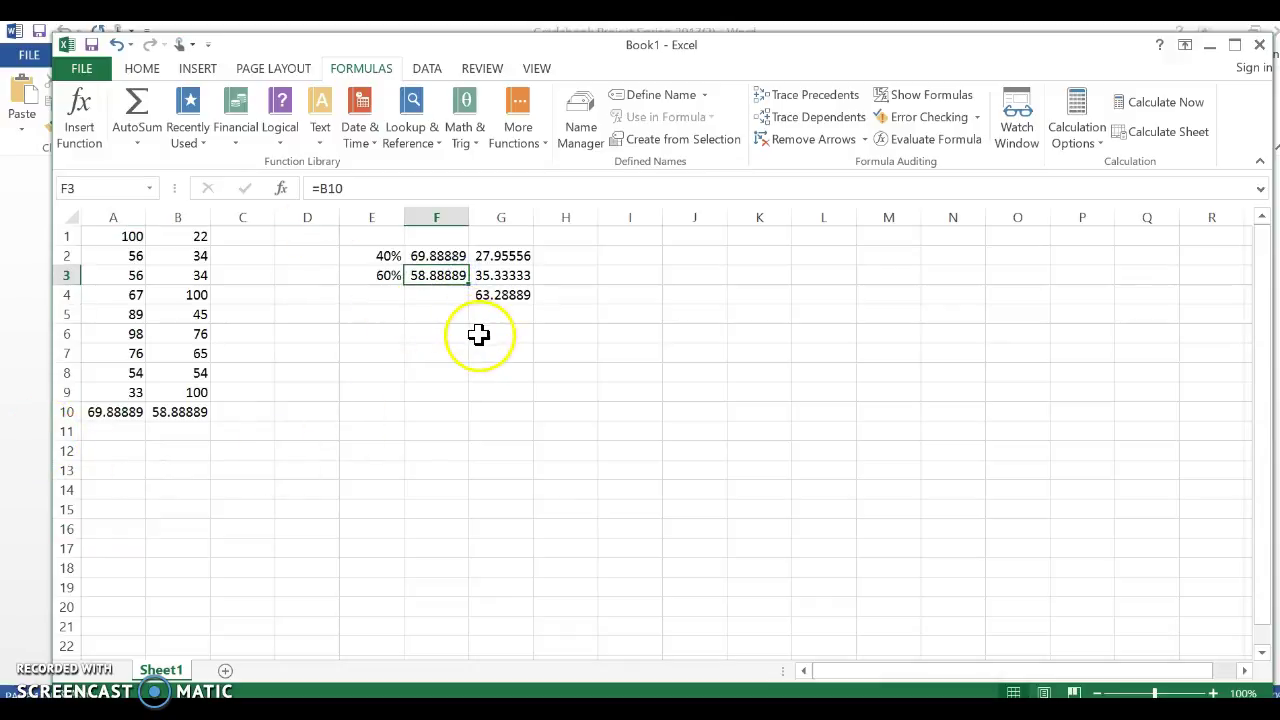
pyautogui.click(484, 270)
pyautogui.click(491, 290)
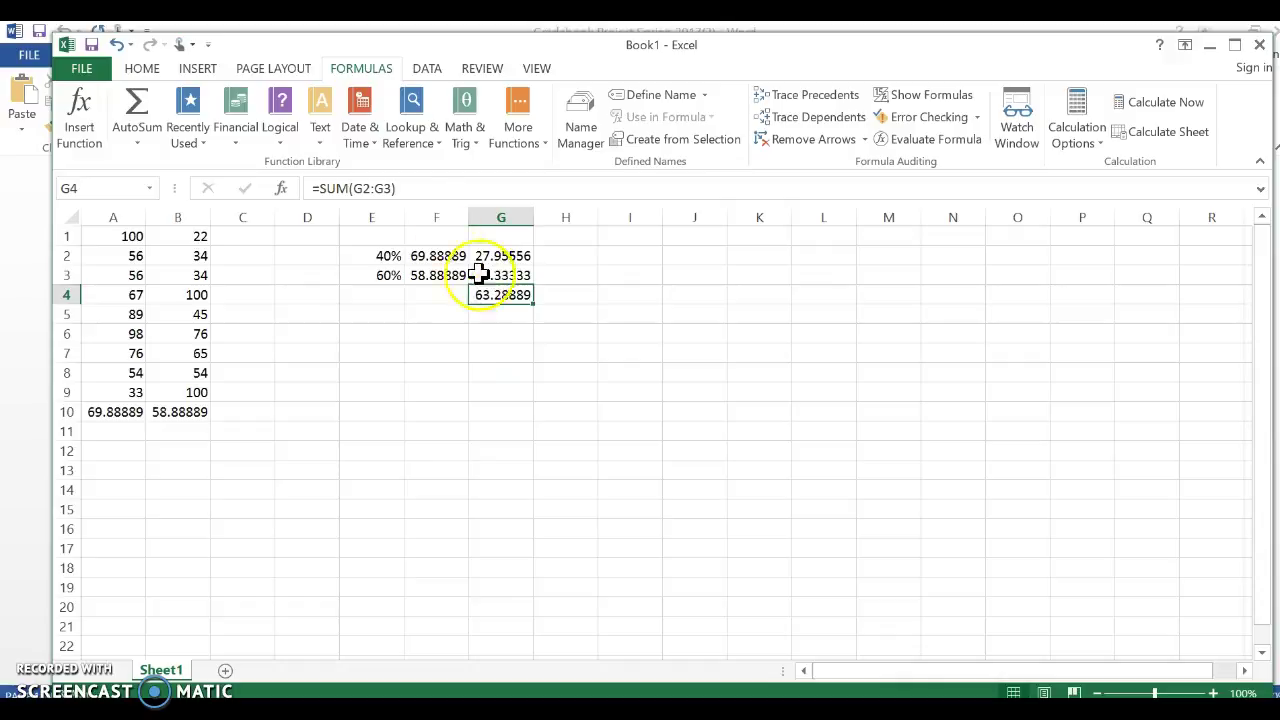
pyautogui.moveTo(400, 190); pyautogui.dragTo(360, 234)
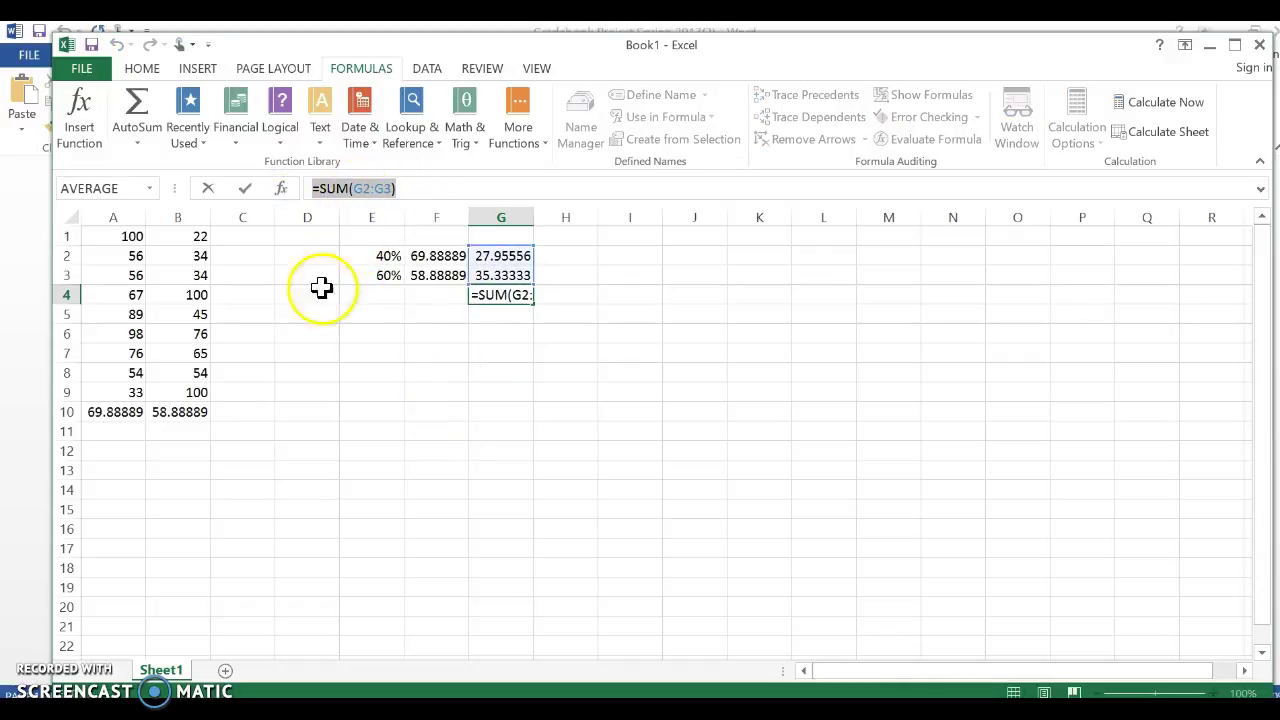
# - Switch to the Gradebook Project document in Word and highlight the list of spreadsheet requirements under item 1
pyautogui.click(42, 404)
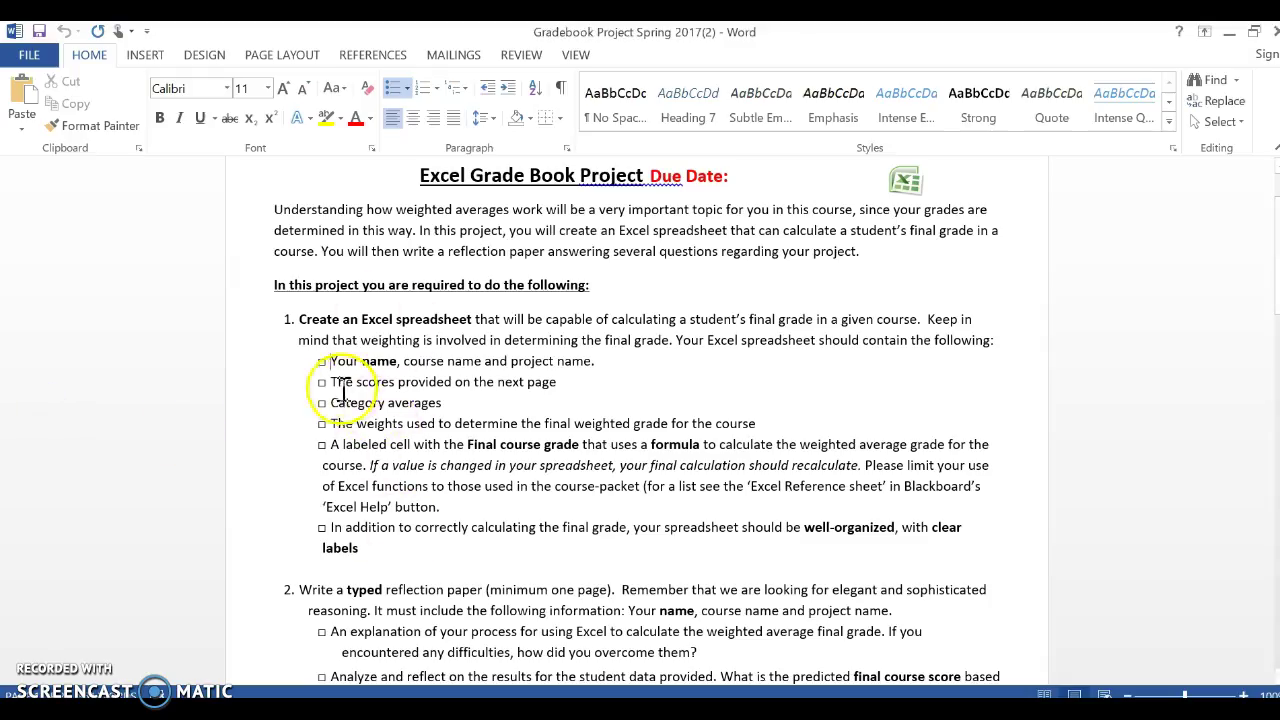
pyautogui.click(358, 423)
pyautogui.moveTo(358, 423); pyautogui.dragTo(366, 527)
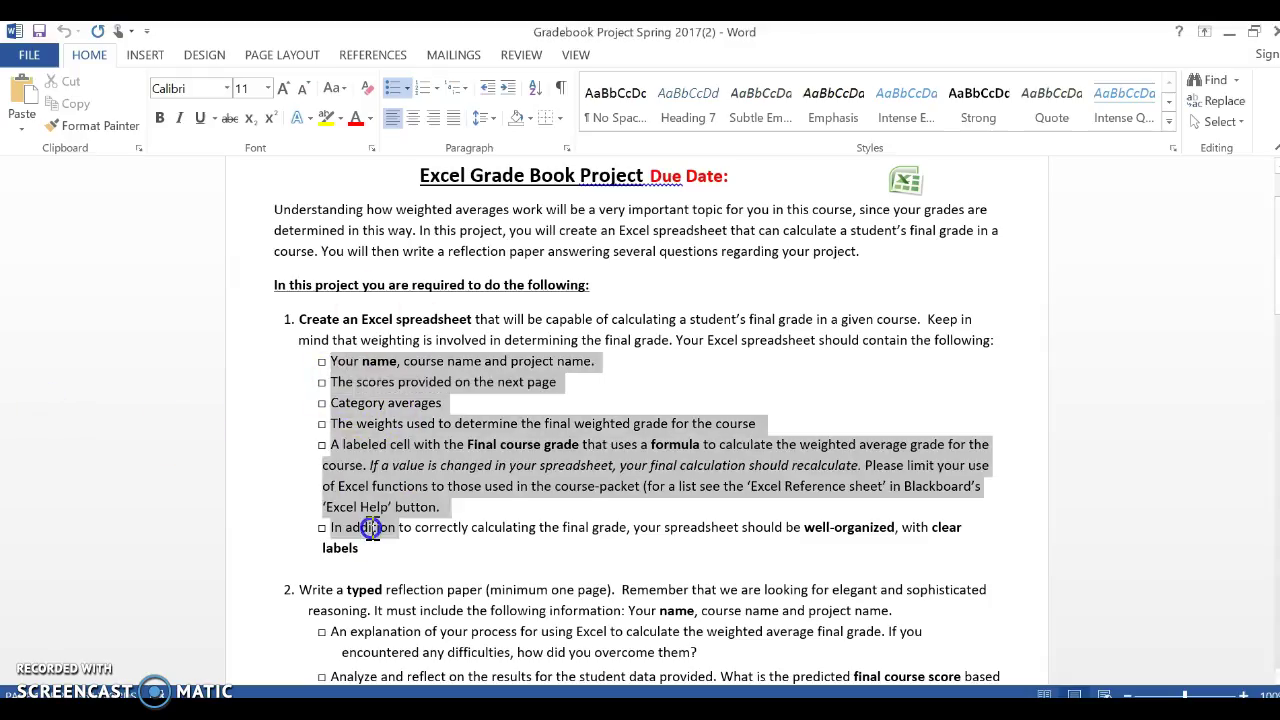
# - Review the reflection paper requirements under item 2, highlighting the line asking for name, course name and project name
pyautogui.scroll(-4, 410, 583)
pyautogui.click(435, 565)
pyautogui.scroll(-1, 435, 562)
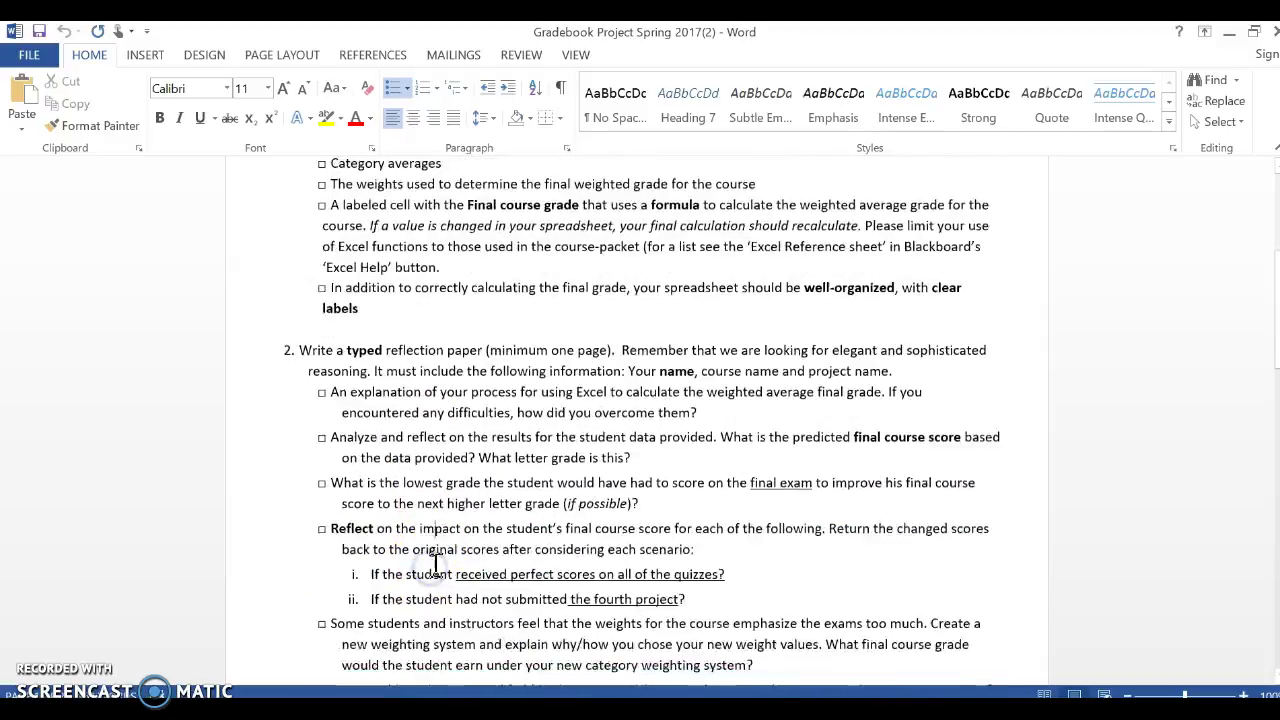
pyautogui.scroll(-3, 435, 565)
pyautogui.click(501, 388)
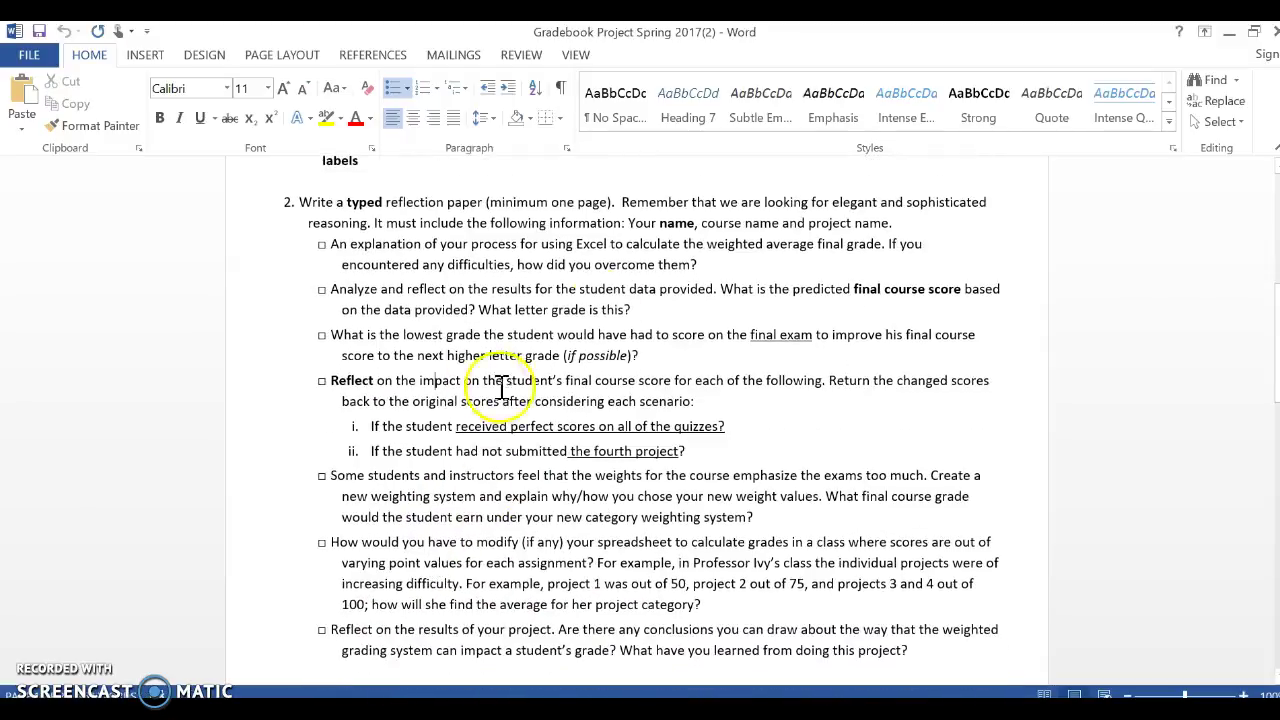
pyautogui.moveTo(628, 223); pyautogui.dragTo(902, 223)
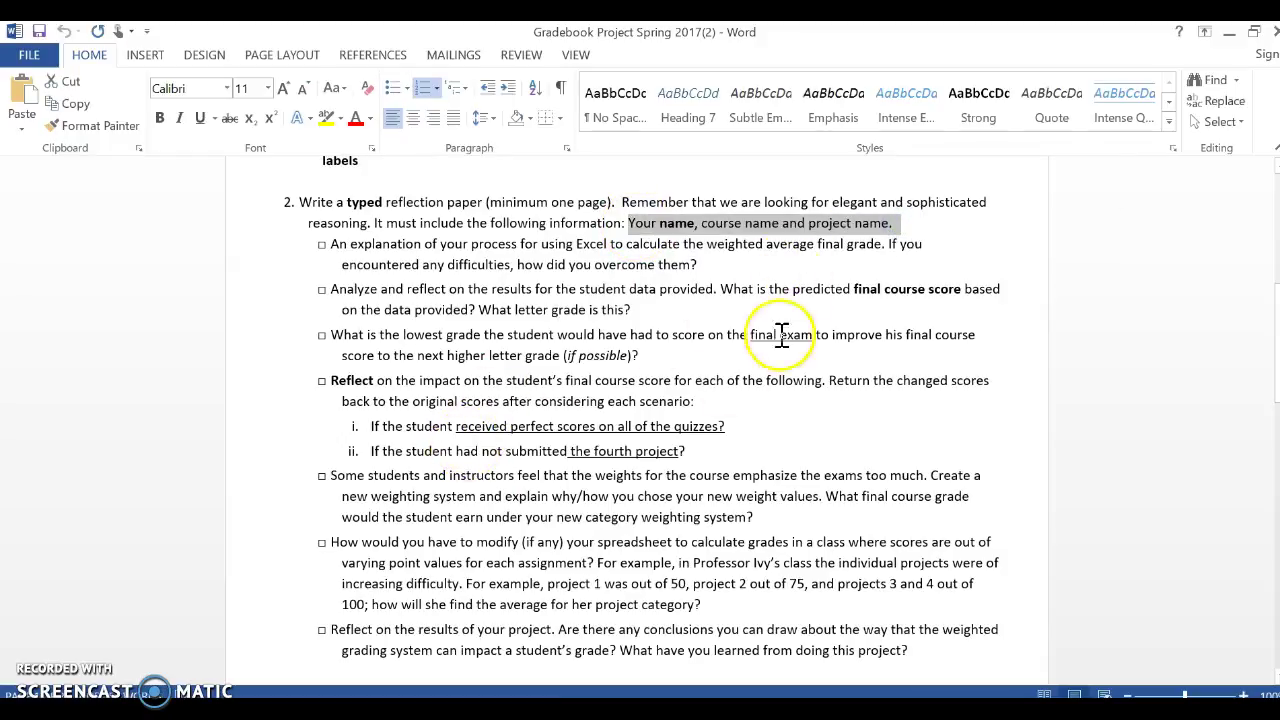
pyautogui.click(330, 263)
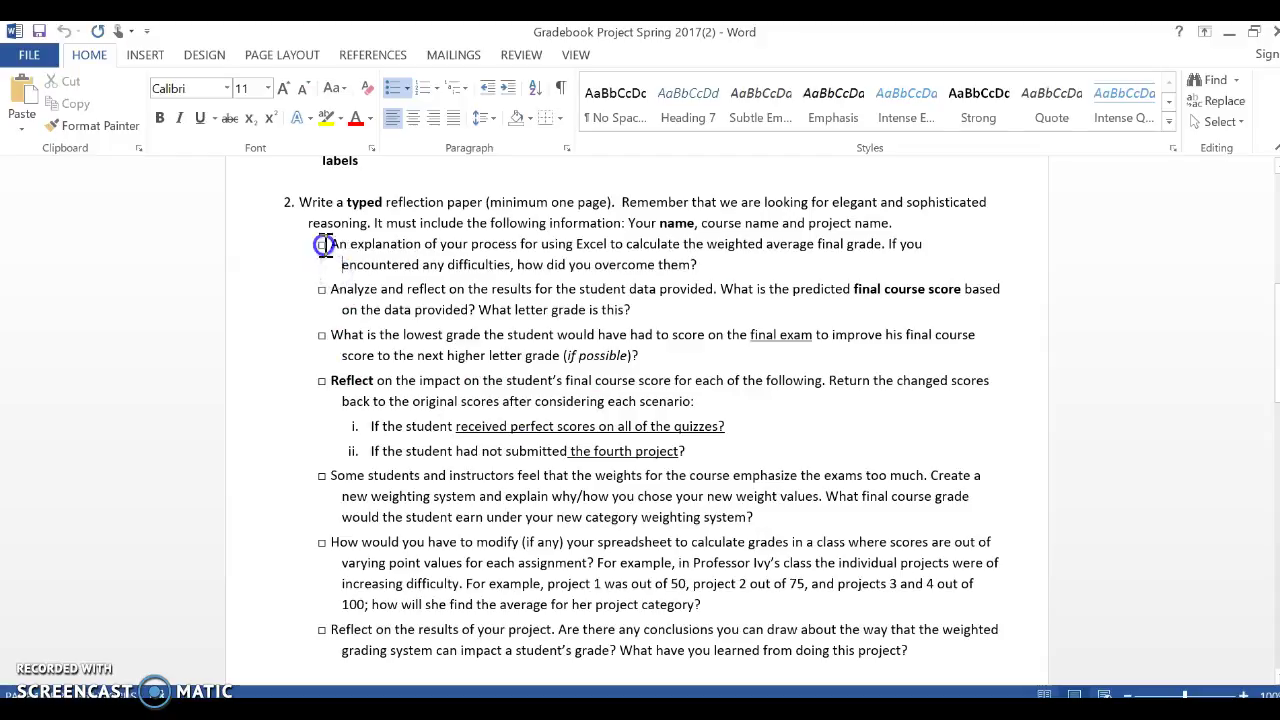
pyautogui.click(322, 244)
pyautogui.scroll(-3, 462, 455)
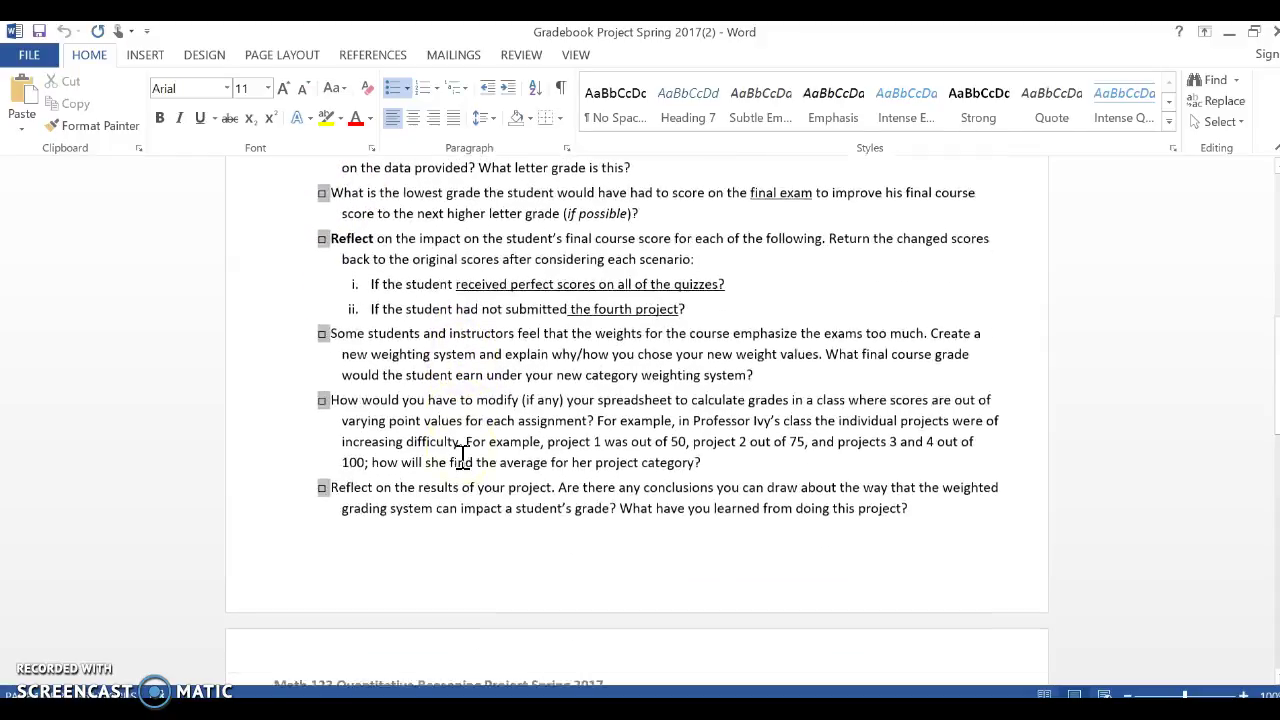
pyautogui.scroll(-4, 462, 455)
pyautogui.scroll(5, 460, 457)
pyautogui.click(368, 520)
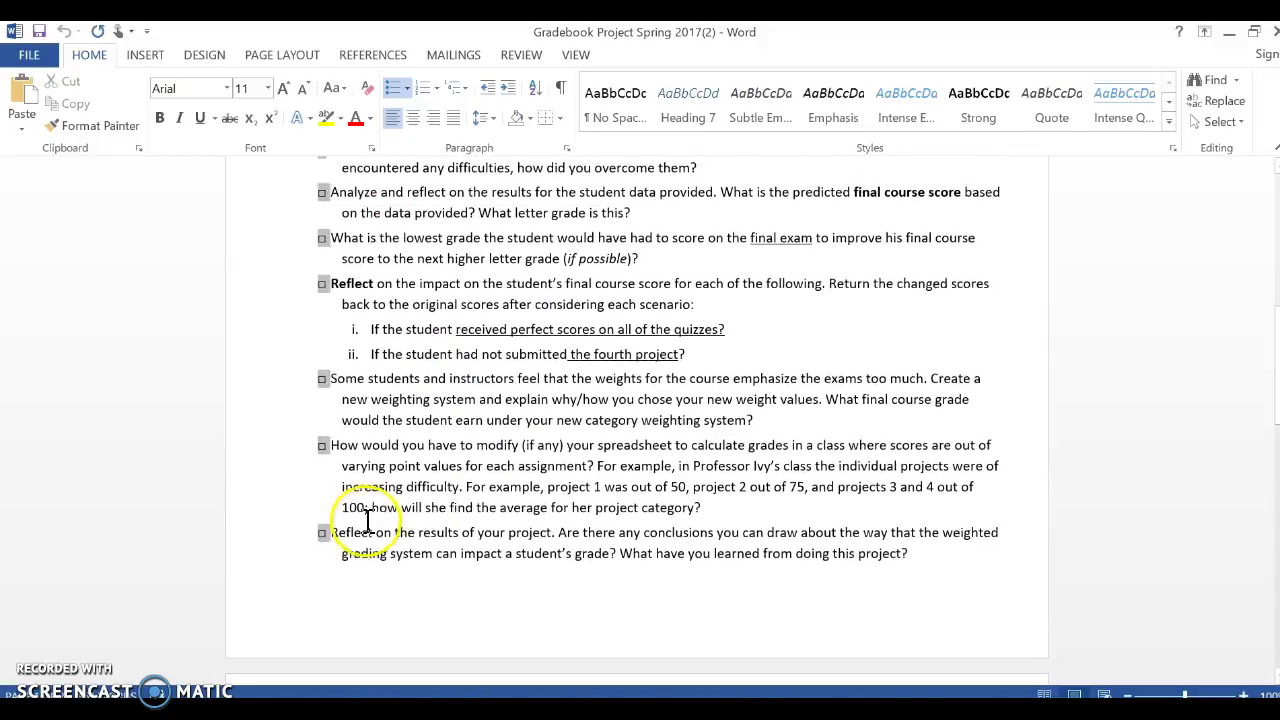
pyautogui.scroll(2, 368, 520)
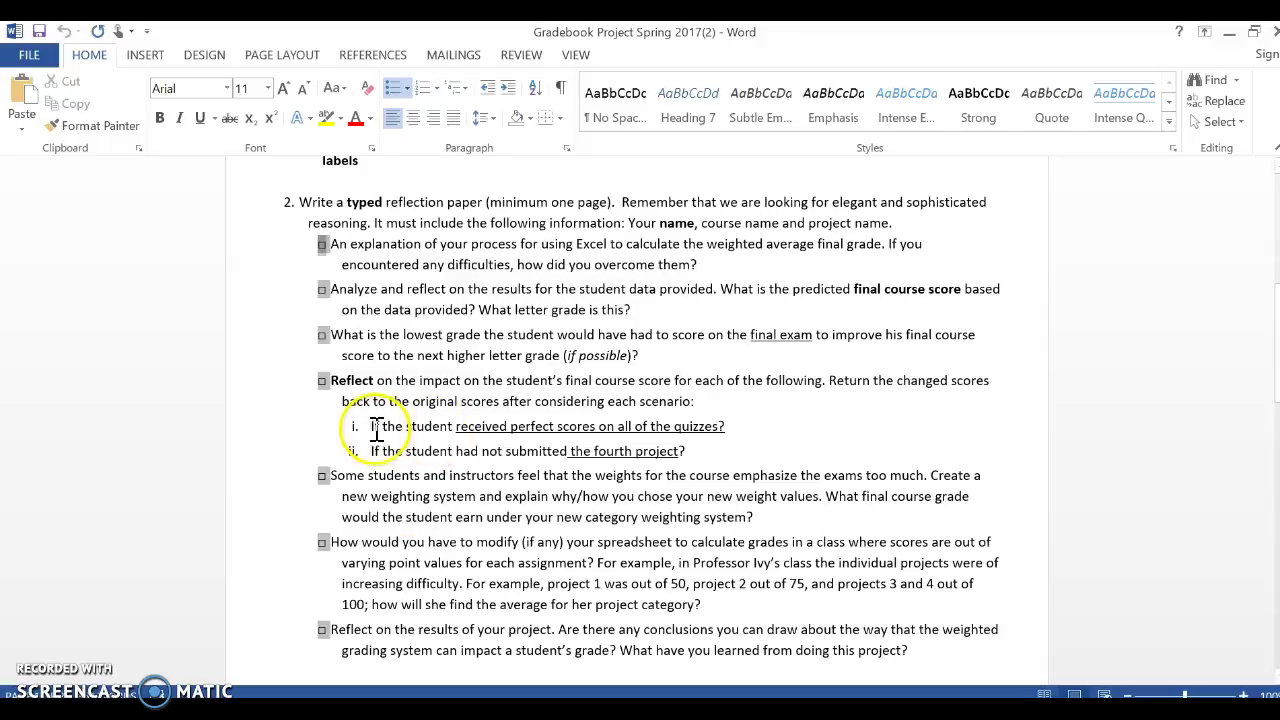
# - Highlight the reflection questions about perfect quiz scores and about creating a new weighting system
pyautogui.moveTo(369, 427); pyautogui.dragTo(726, 430)
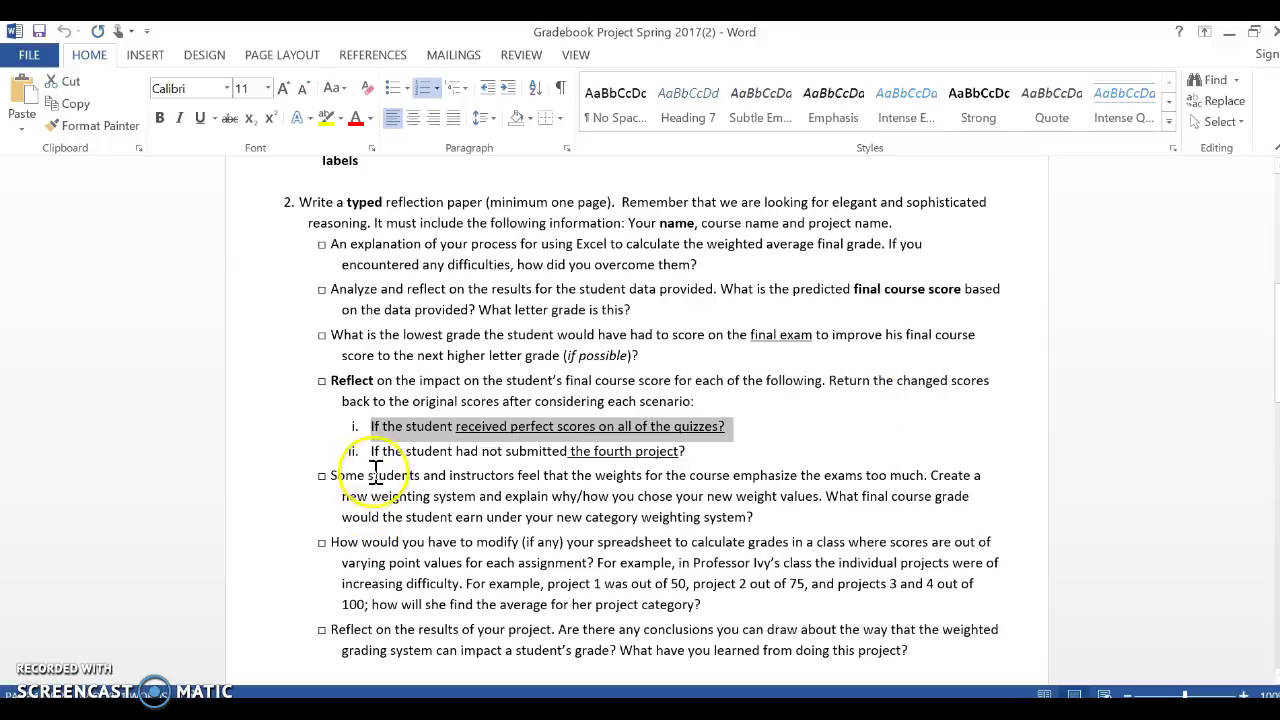
pyautogui.moveTo(368, 476); pyautogui.dragTo(407, 515)
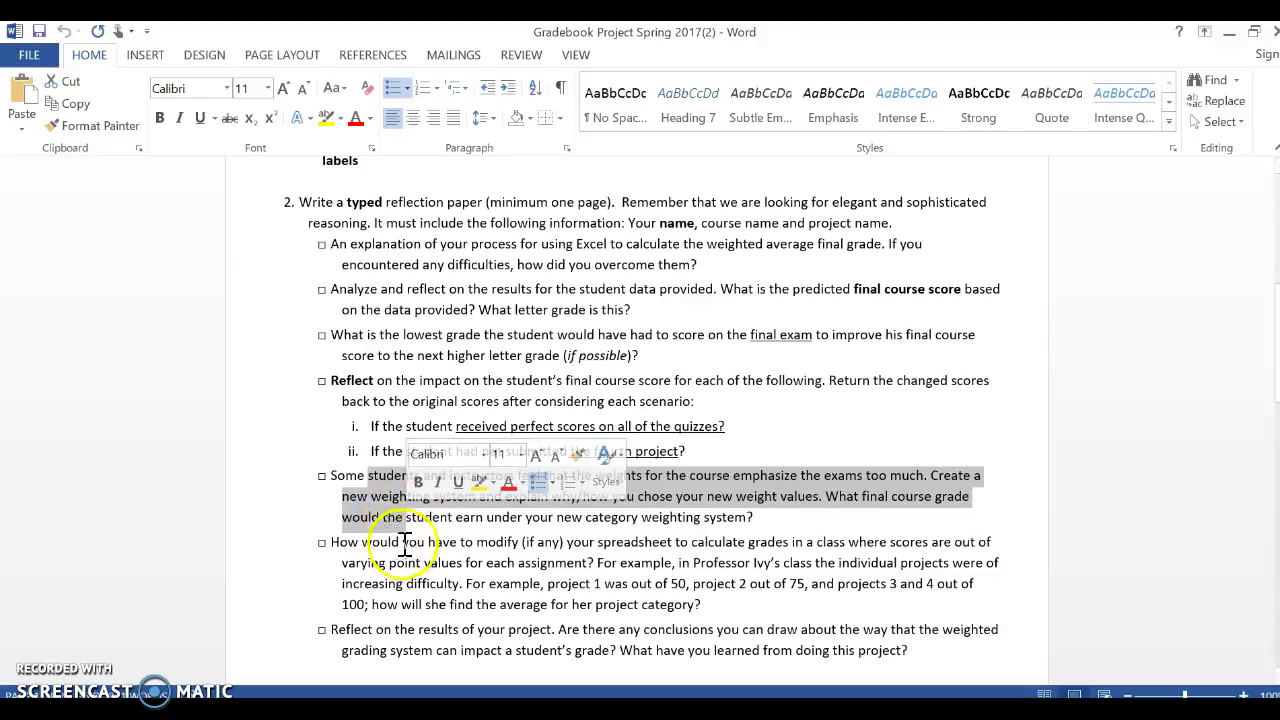
pyautogui.click(333, 232)
# - Review the additional project criteria, highlighting original work, paragraph form and specific values as key points
pyautogui.scroll(-2, 400, 450)
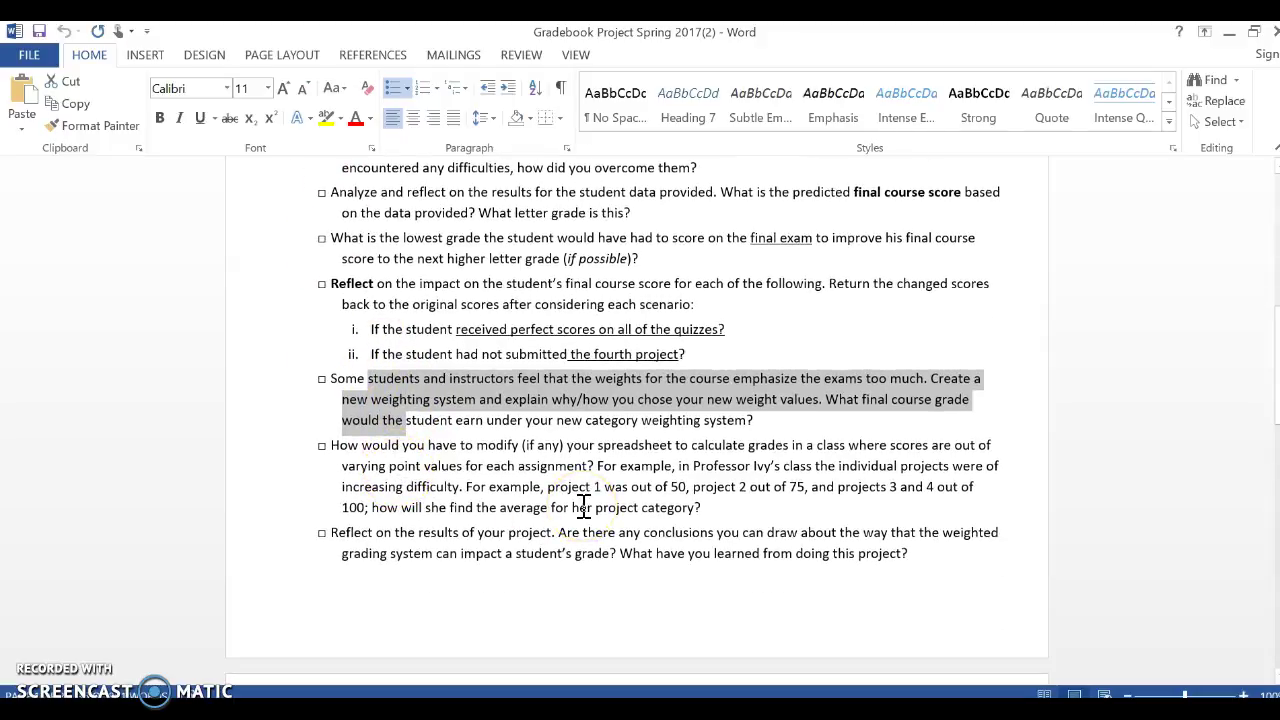
pyautogui.scroll(-10, 583, 497)
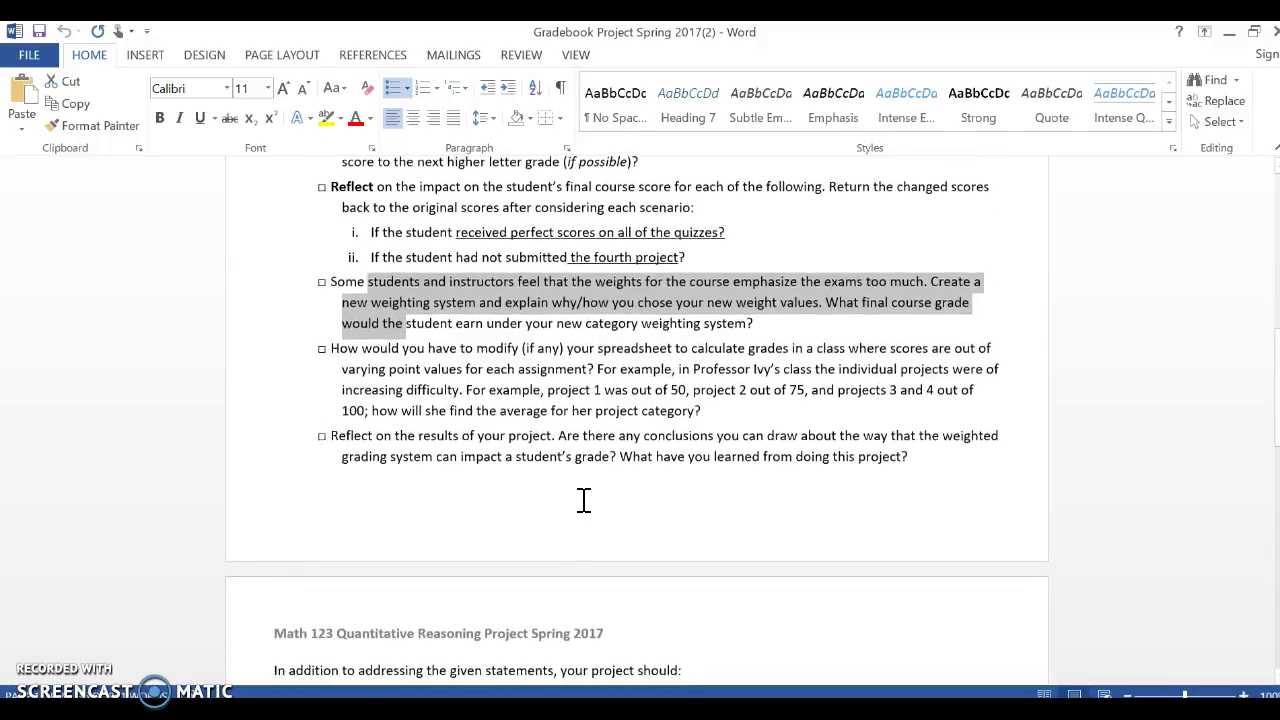
pyautogui.click(383, 370)
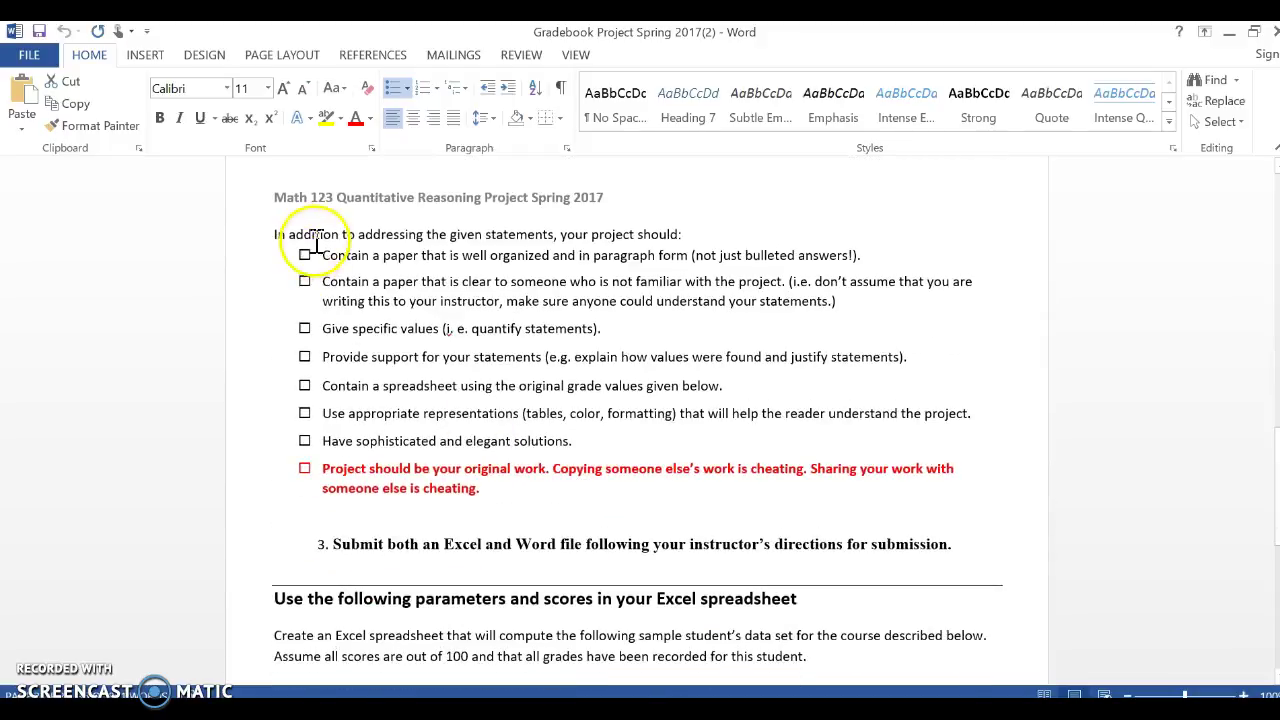
pyautogui.moveTo(320, 250); pyautogui.dragTo(594, 482)
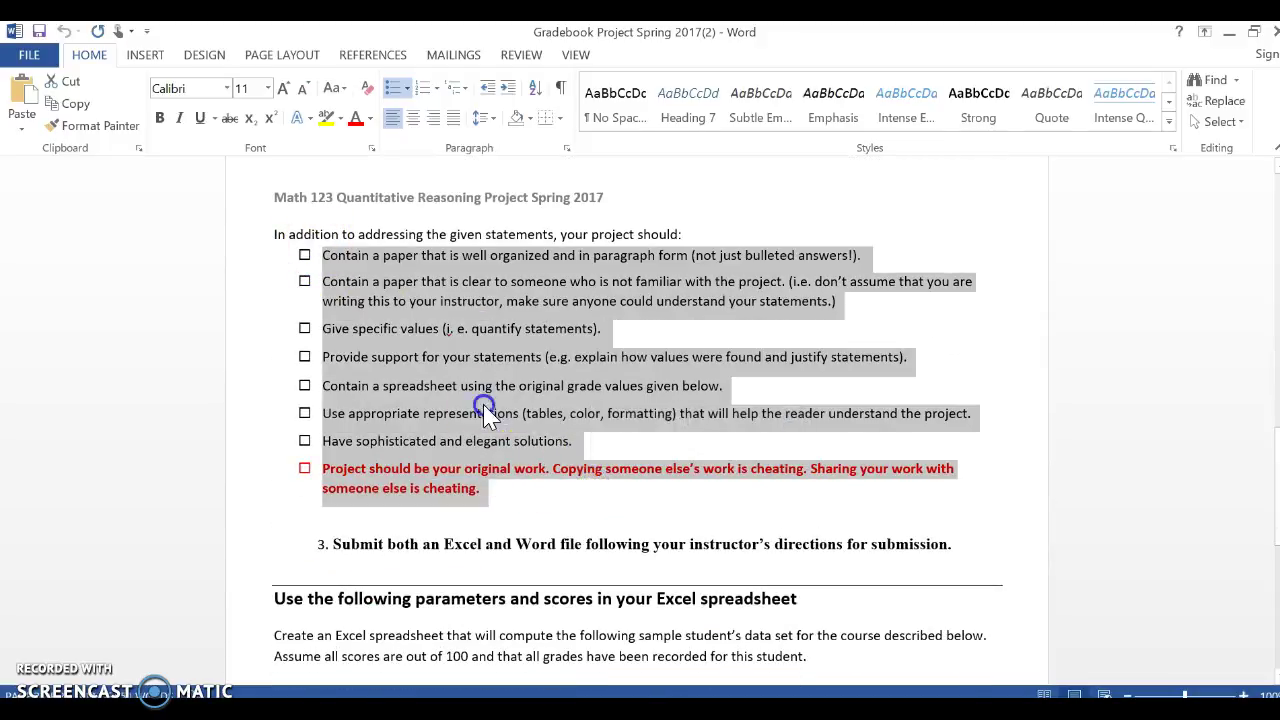
pyautogui.moveTo(432, 470); pyautogui.dragTo(545, 470)
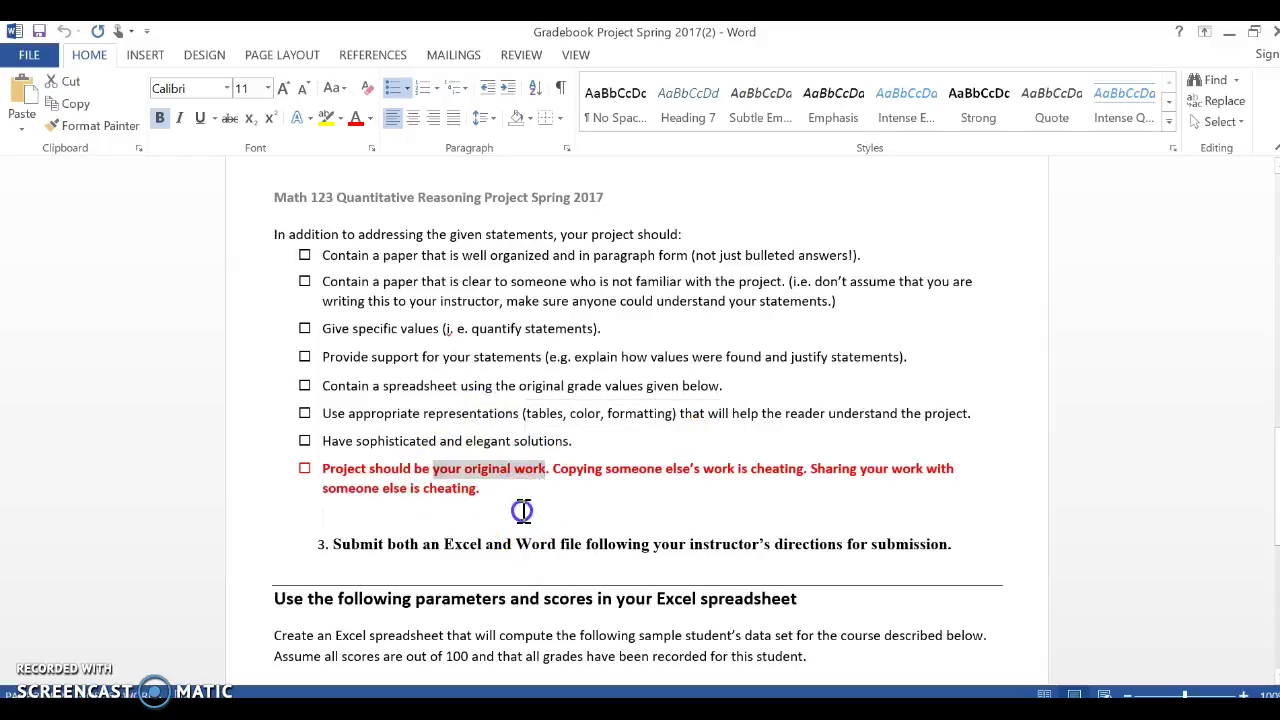
pyautogui.click(530, 511)
pyautogui.moveTo(373, 257); pyautogui.dragTo(623, 263)
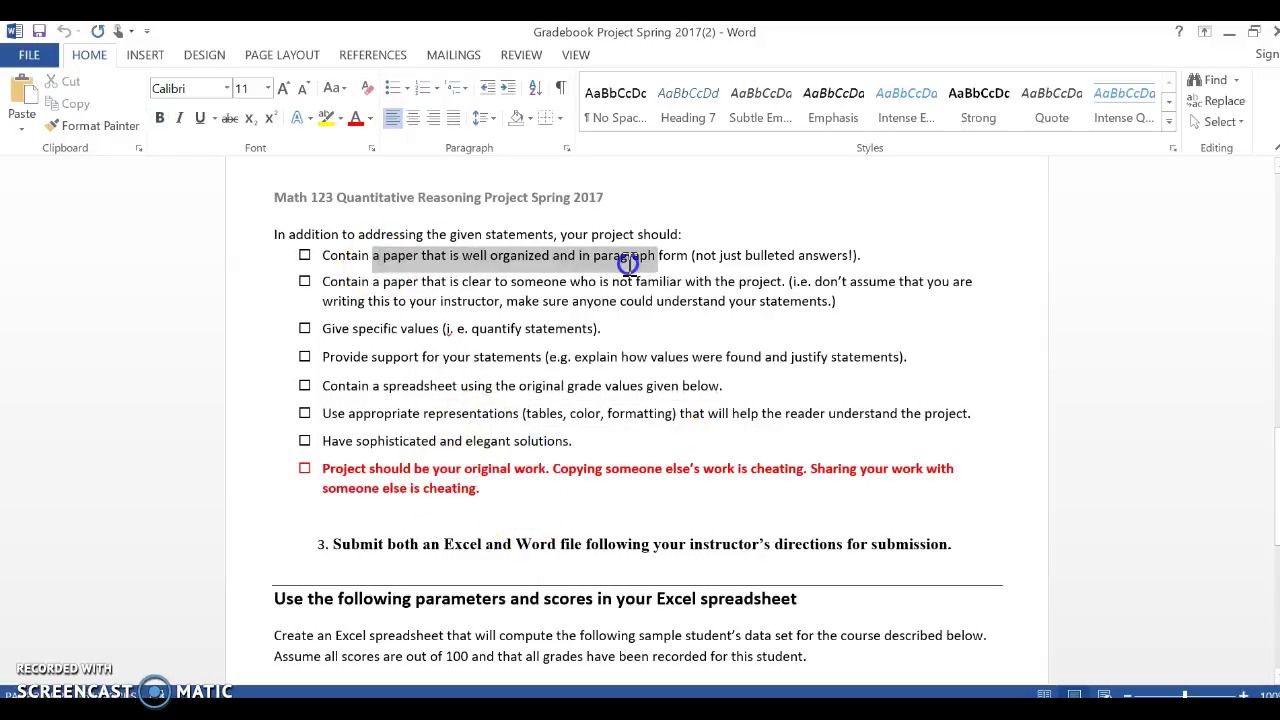
pyautogui.moveTo(720, 257); pyautogui.dragTo(797, 257)
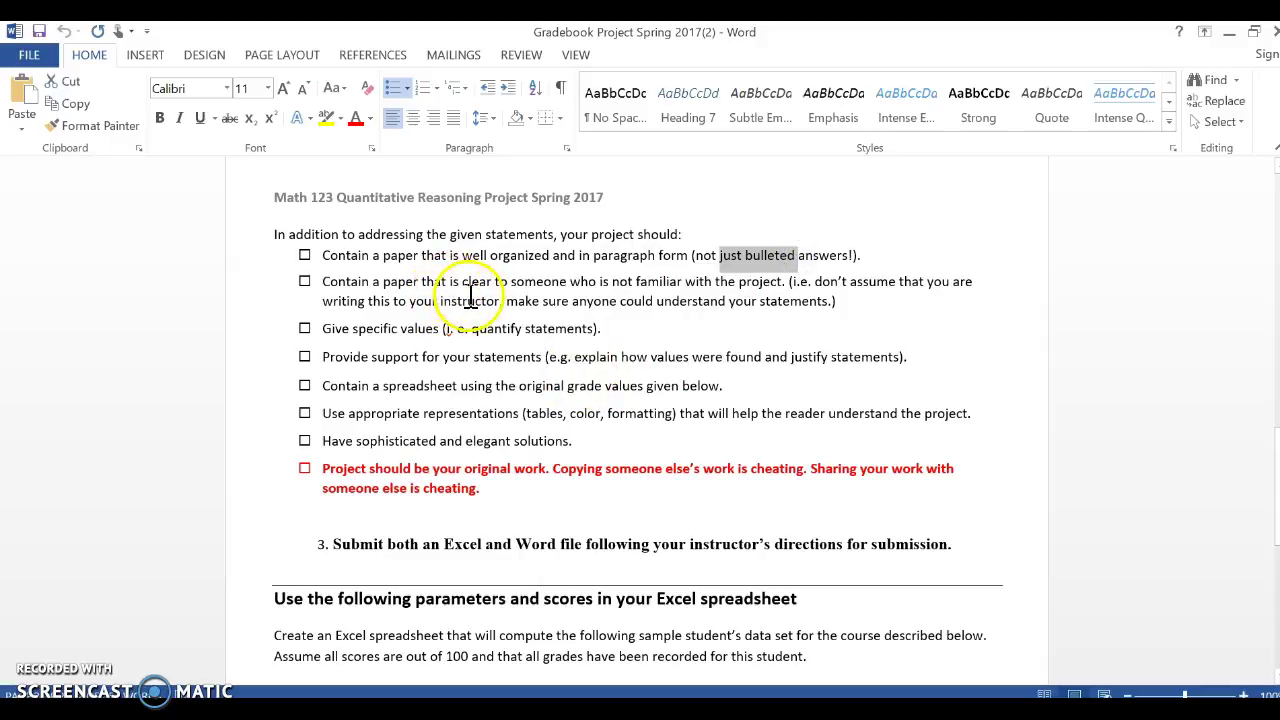
pyautogui.doubleClick(398, 330)
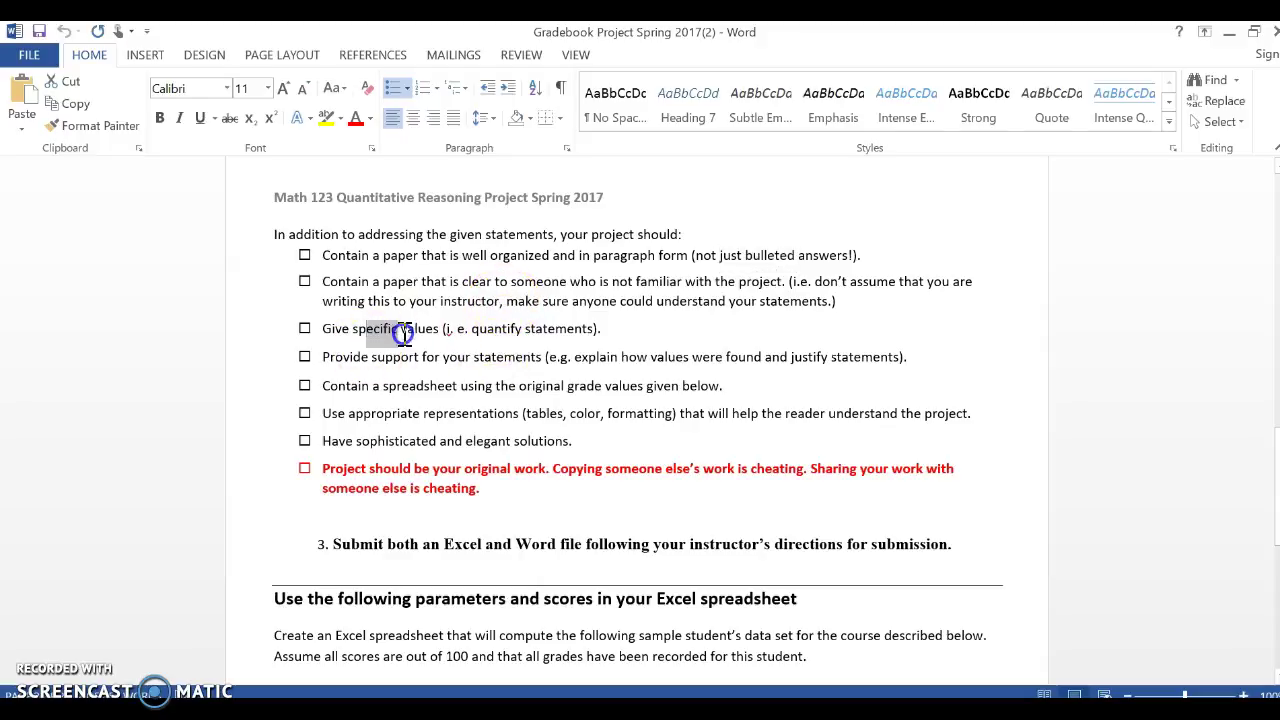
pyautogui.moveTo(400, 330); pyautogui.dragTo(600, 330)
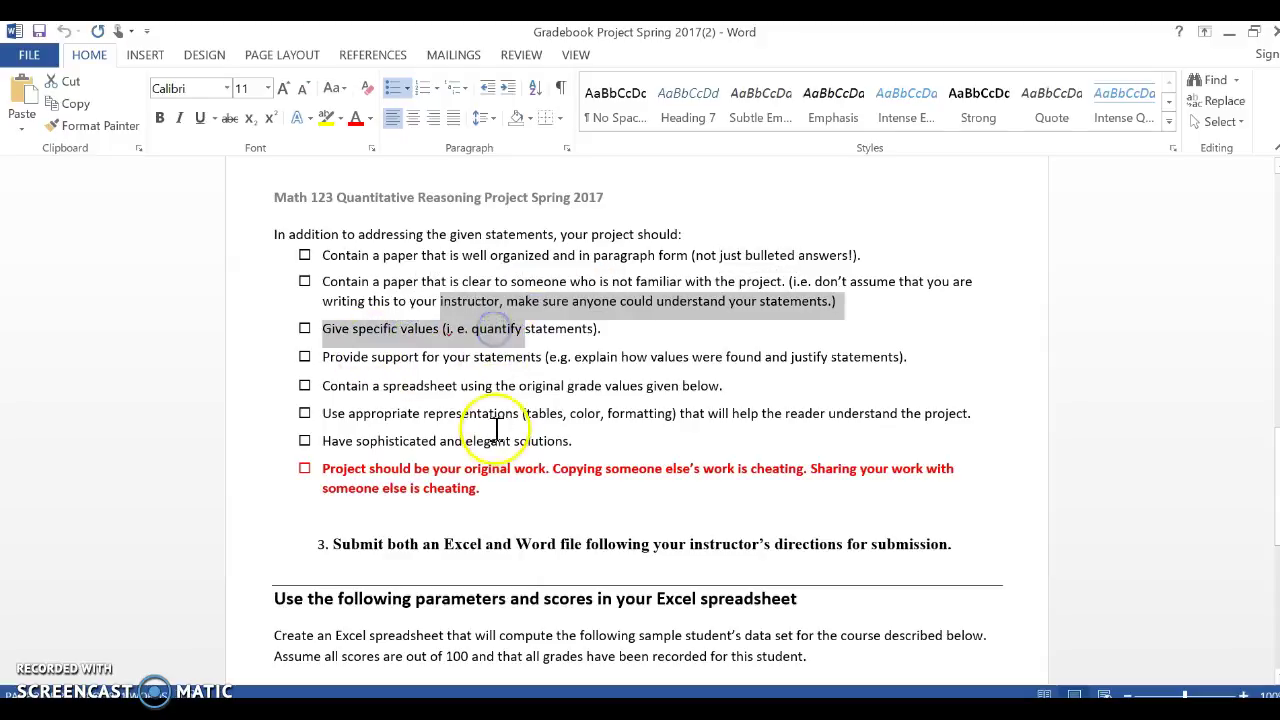
pyautogui.doubleClick(470, 413)
pyautogui.click(410, 441)
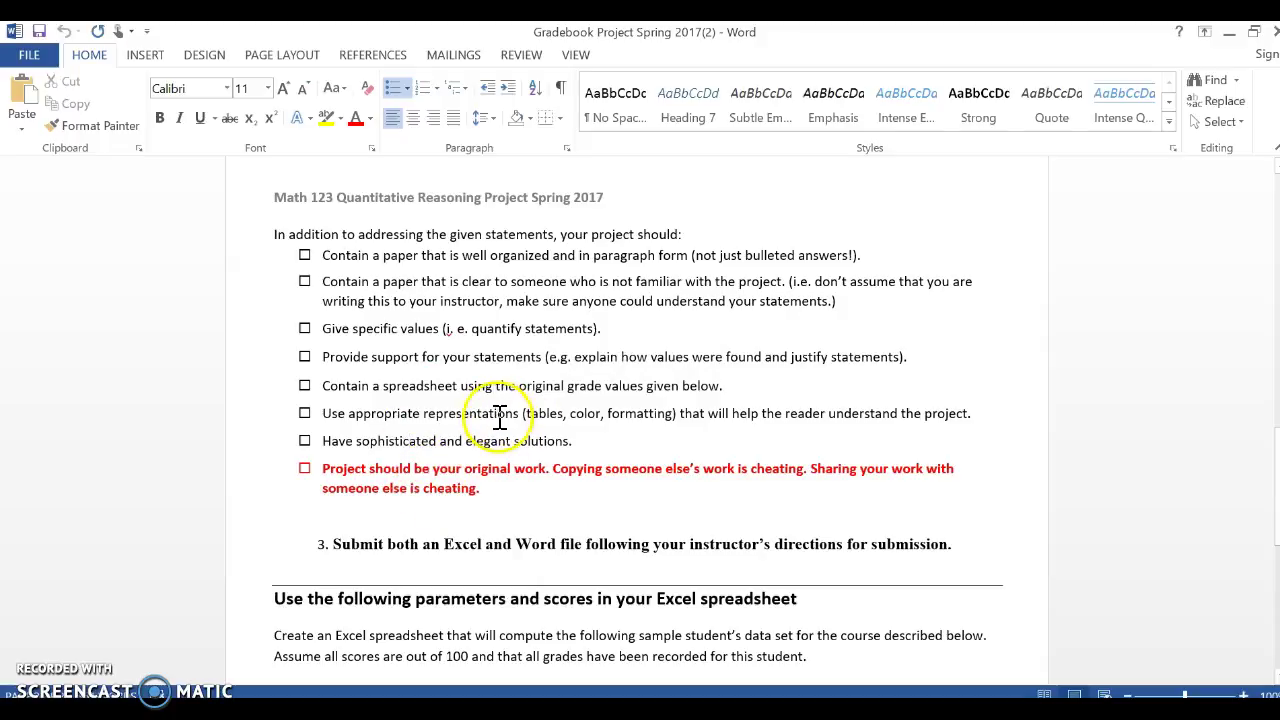
# - Review the DESN104 grading rules, highlighting the final grade weights and the student's grades in each category
pyautogui.scroll(-2, 560, 478)
pyautogui.scroll(-1, 564, 475)
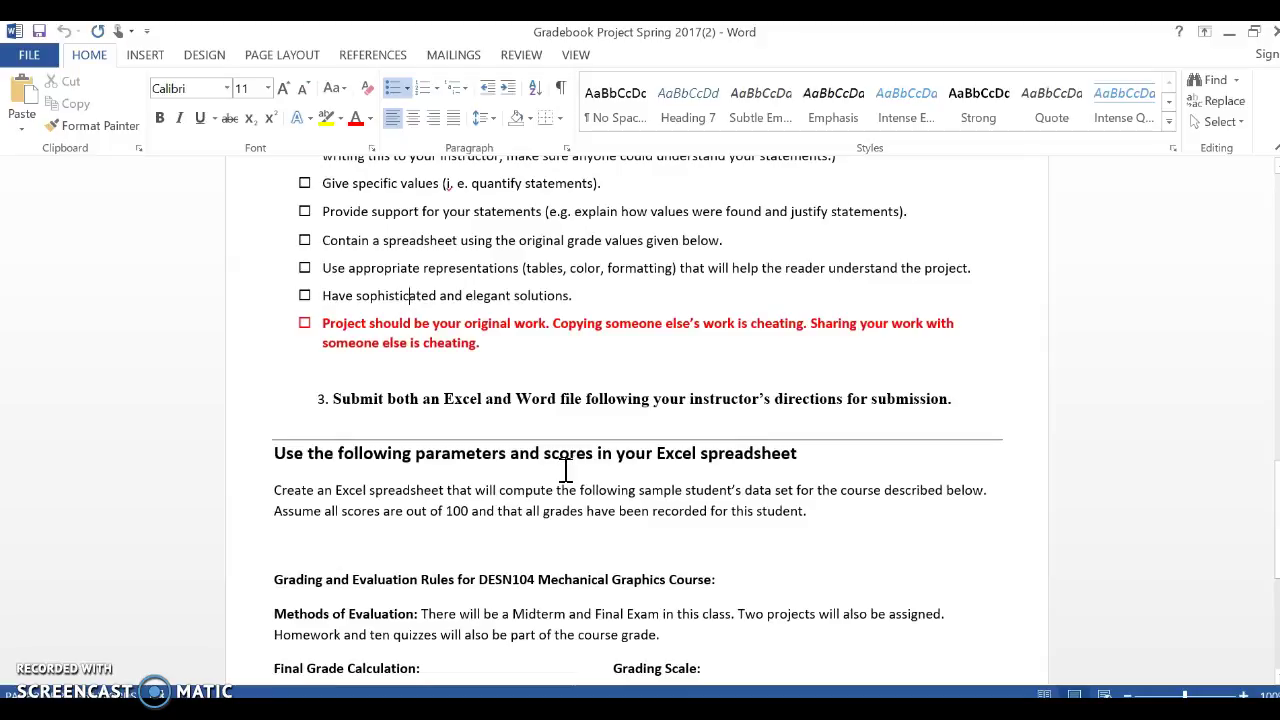
pyautogui.scroll(-4, 564, 475)
pyautogui.scroll(-4, 565, 470)
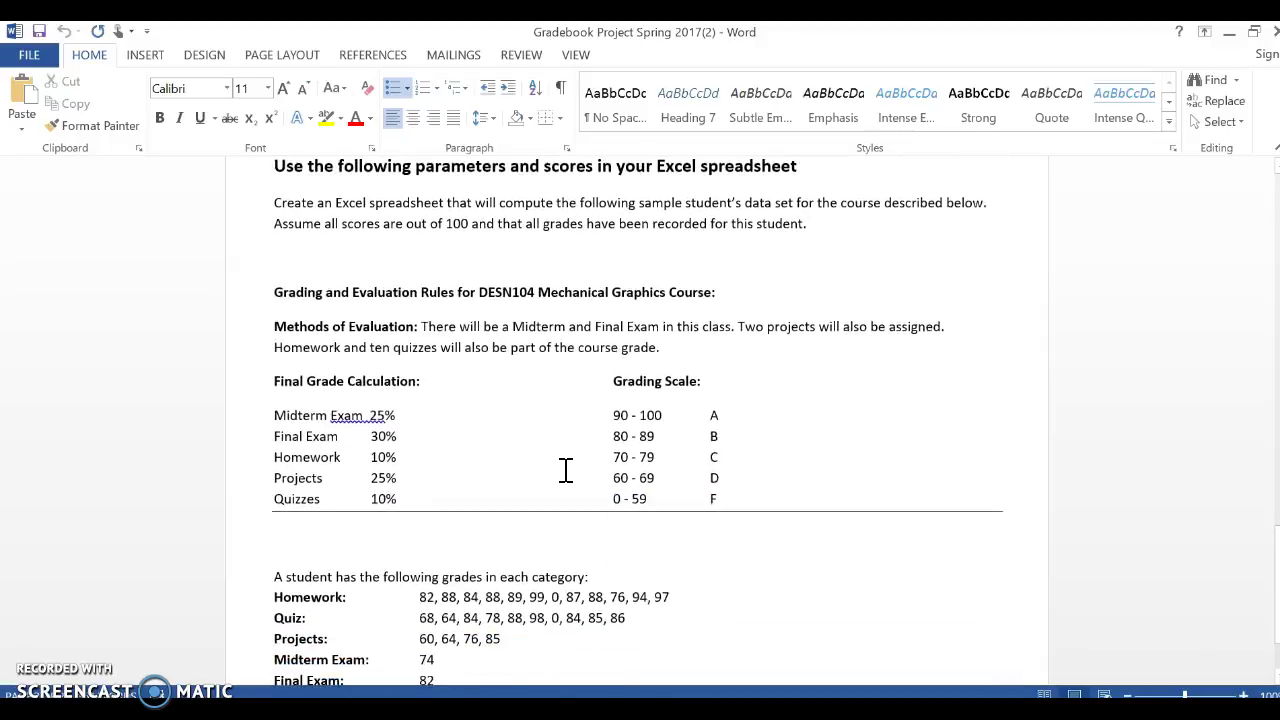
pyautogui.click(558, 466)
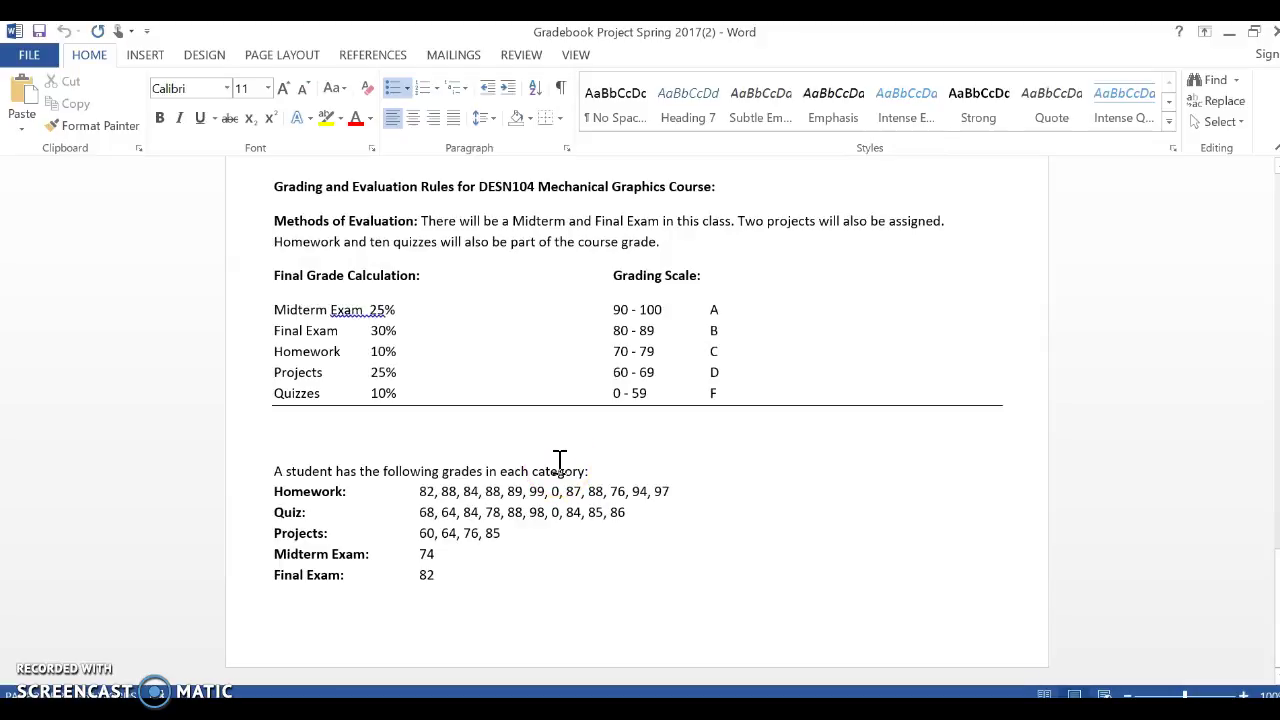
pyautogui.moveTo(674, 492); pyautogui.dragTo(286, 592)
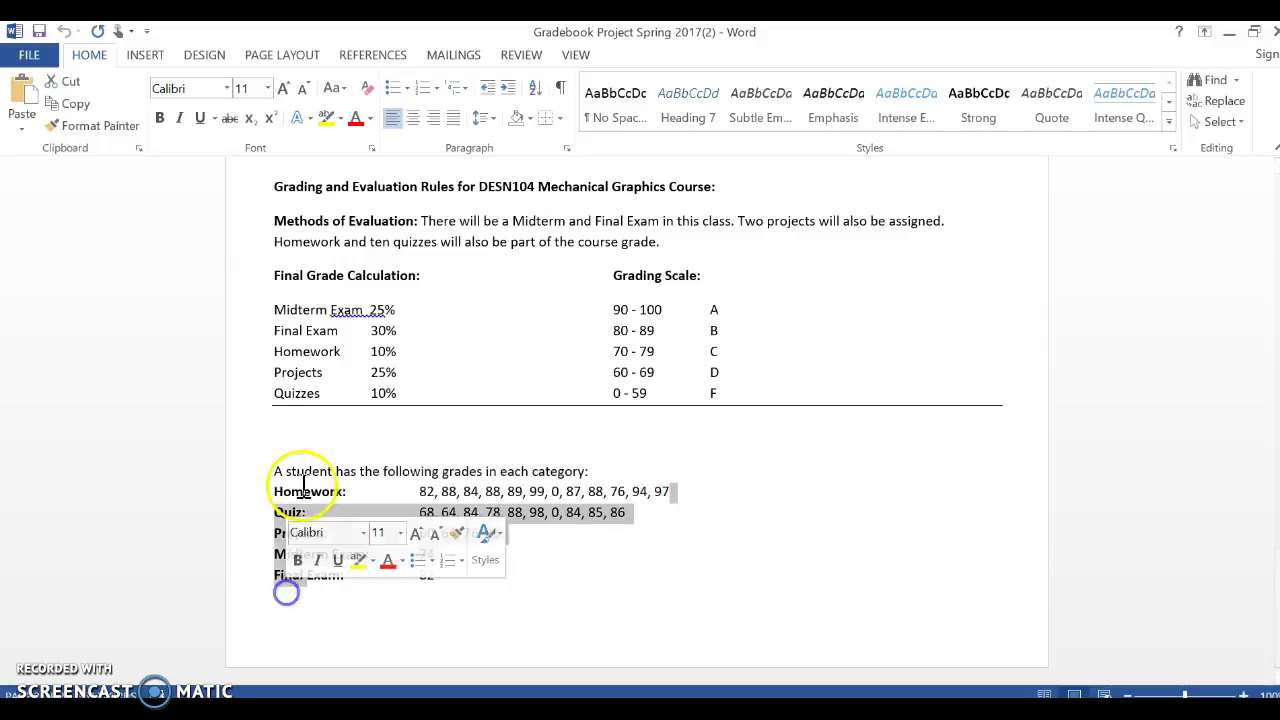
pyautogui.moveTo(288, 471); pyautogui.dragTo(469, 589)
pyautogui.click(409, 491)
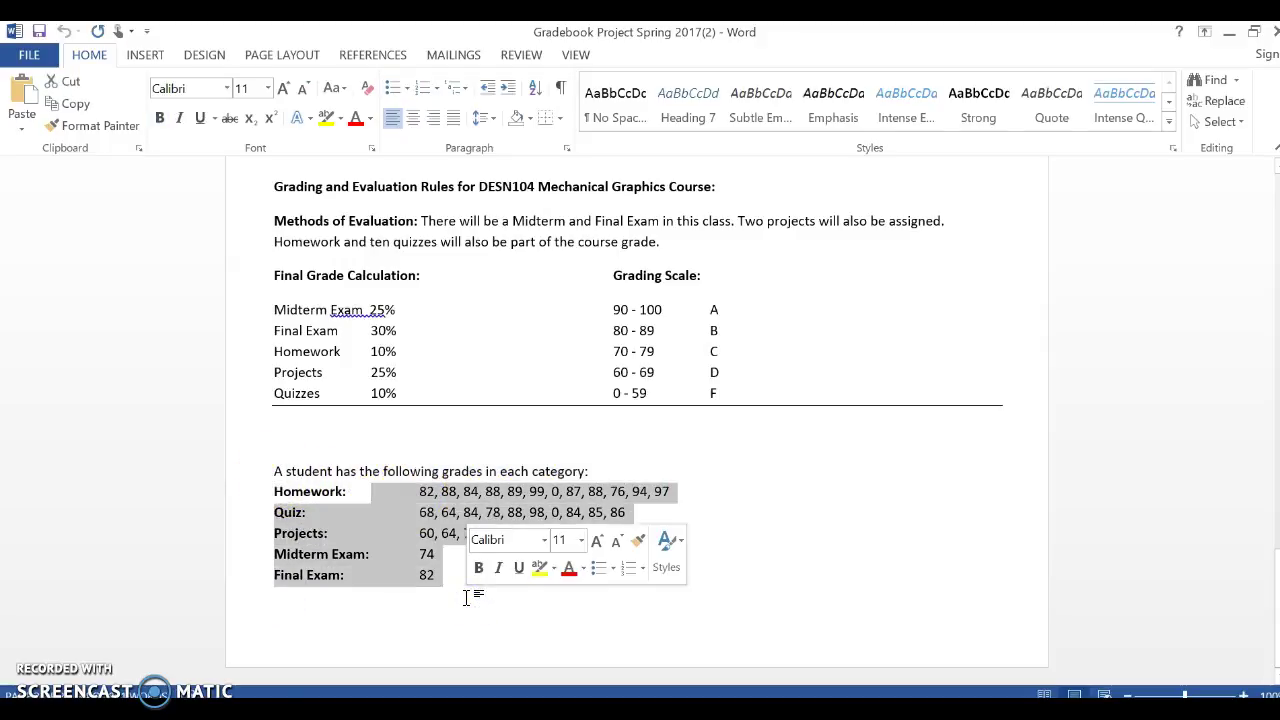
pyautogui.moveTo(368, 310); pyautogui.dragTo(383, 393)
pyautogui.moveTo(420, 491); pyautogui.dragTo(449, 595)
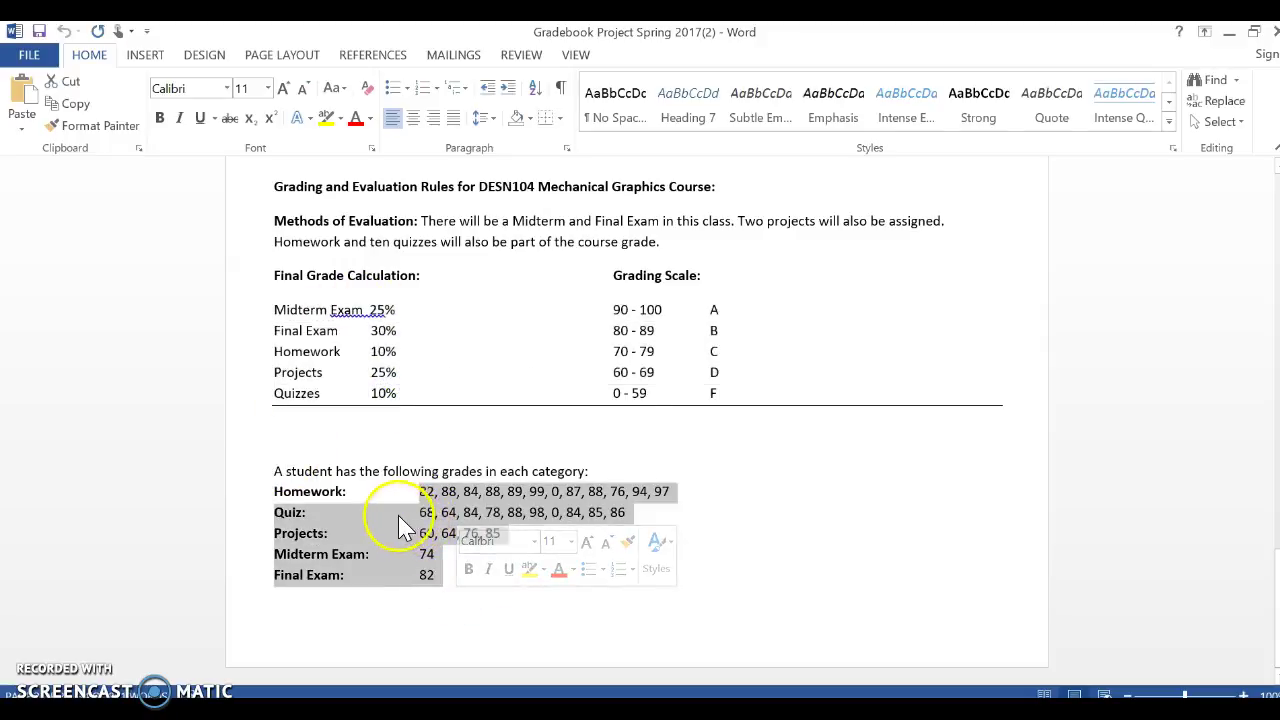